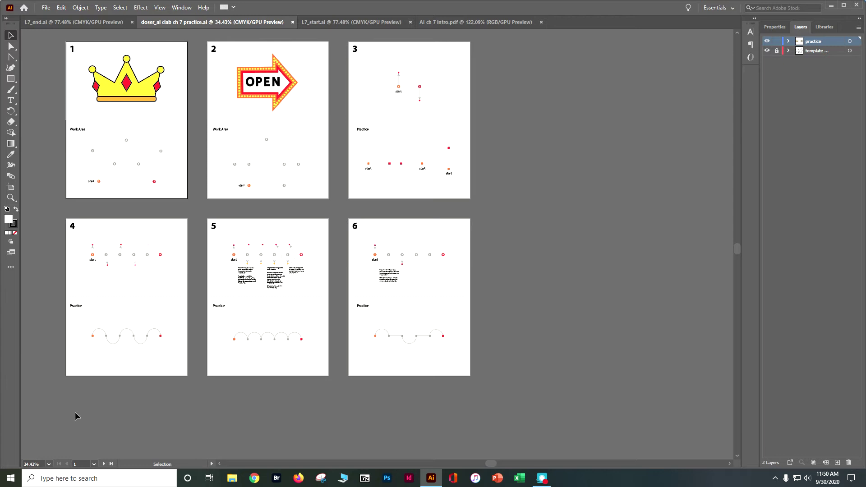
# Fit artboard 1 in the window and bring its crown work area into view.
pyautogui.click(93, 465)
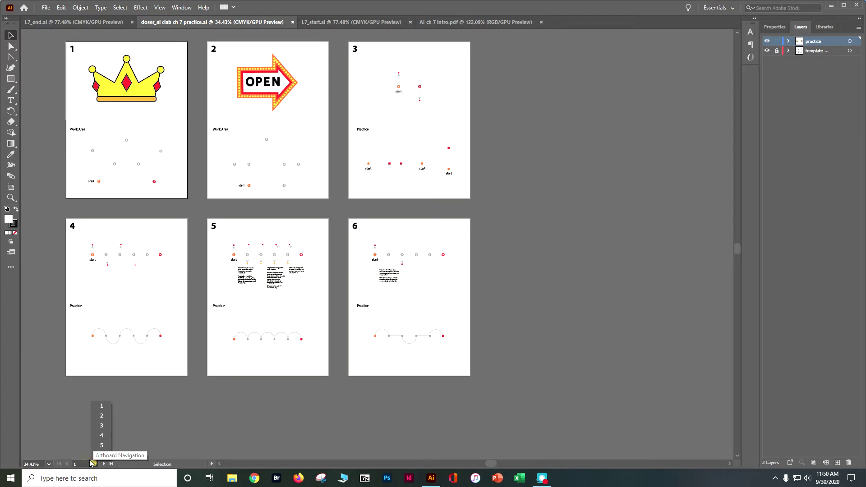
pyautogui.click(100, 405)
pyautogui.click(160, 7)
pyautogui.moveTo(184, 88)
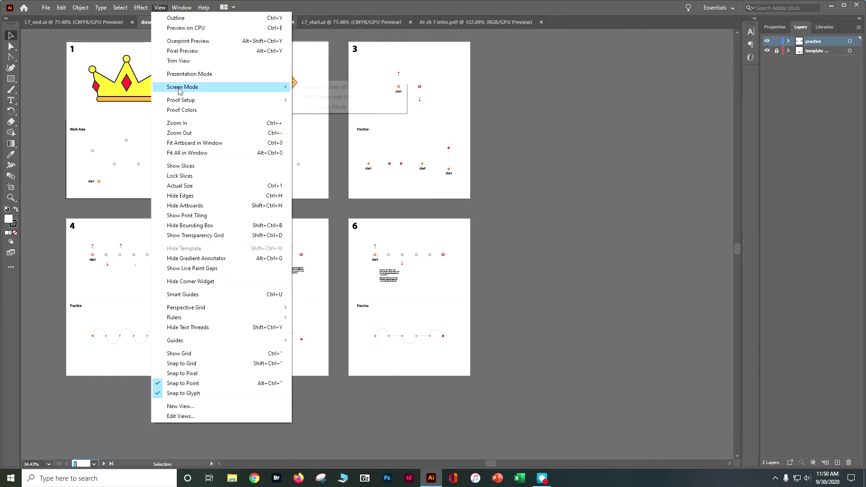
pyautogui.click(183, 143)
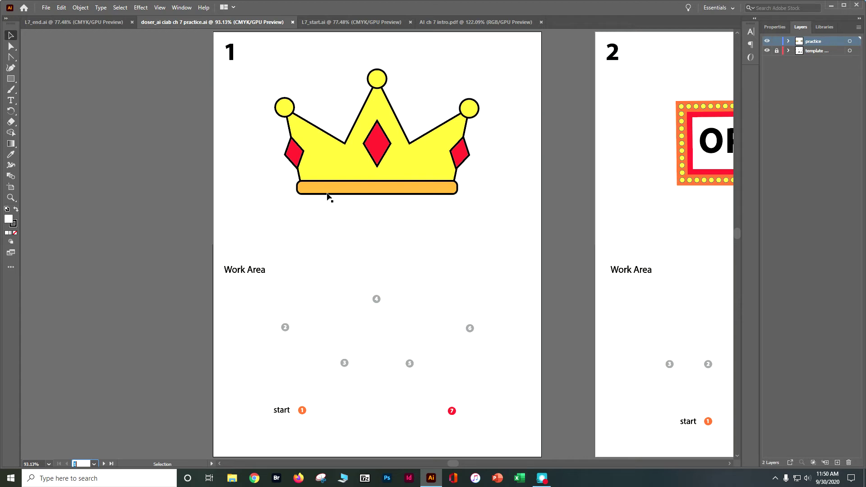
pyautogui.scroll(-3, 325, 202)
pyautogui.scroll(-2, 326, 207)
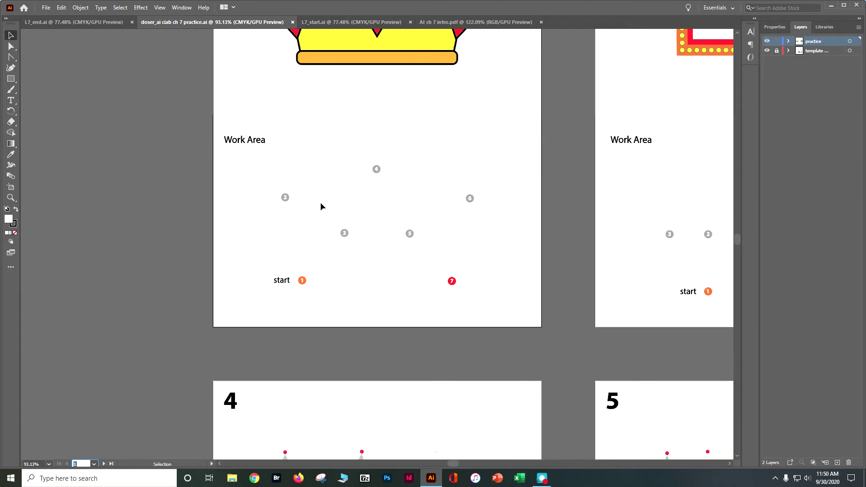
# Activate the Pen tool and set the fill to None for new paths.
pyautogui.click(11, 59)
pyautogui.moveTo(10, 60); pyautogui.dragTo(33, 63)
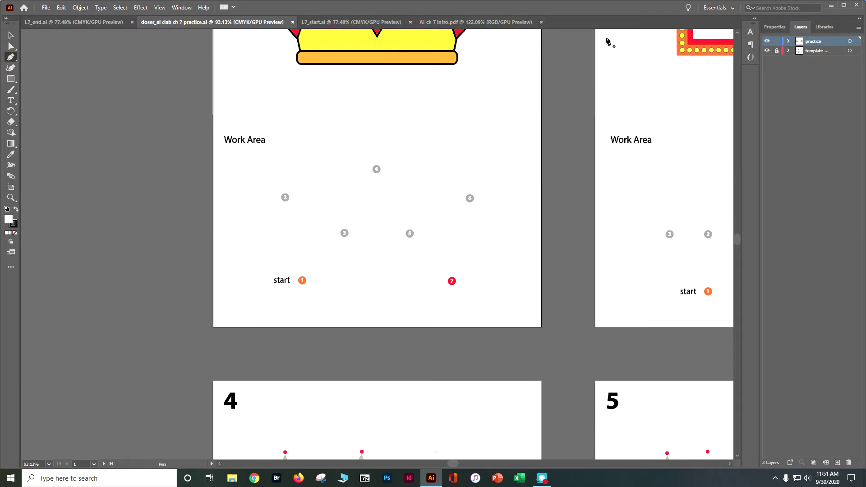
pyautogui.click(775, 27)
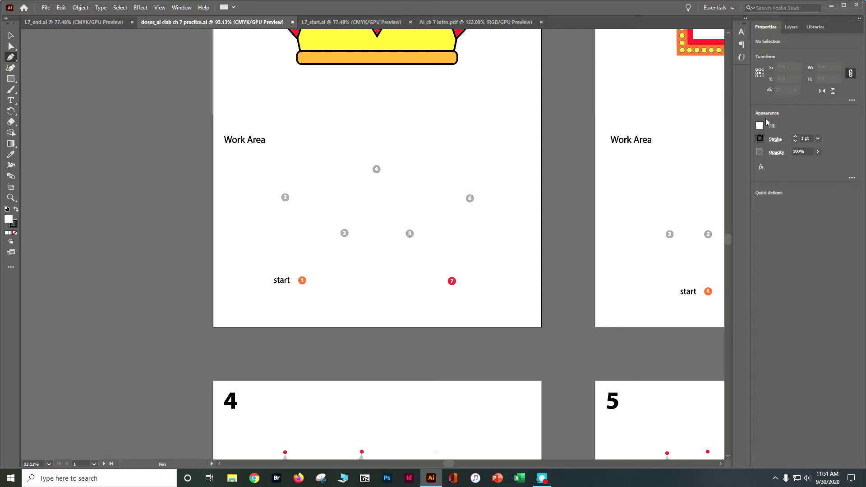
pyautogui.click(759, 125)
pyautogui.click(662, 158)
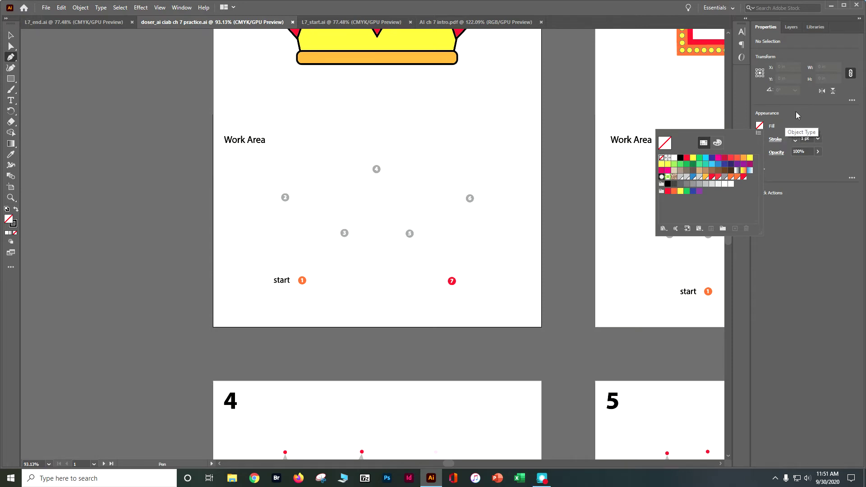
pyautogui.click(774, 143)
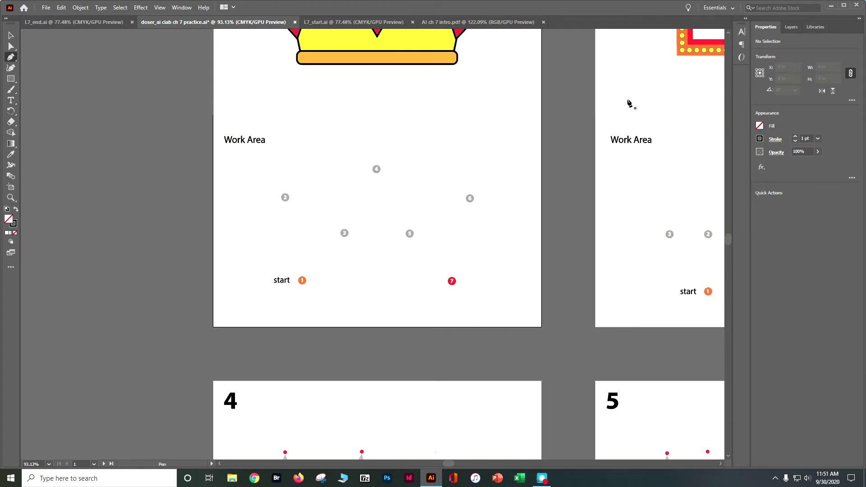
# Turn Smart Guides on over the work area of artboard 1, and switch them back off.
pyautogui.click(160, 7)
pyautogui.click(179, 294)
pyautogui.hotkey('ctrl', '=')
pyautogui.hotkey('ctrl', '=')
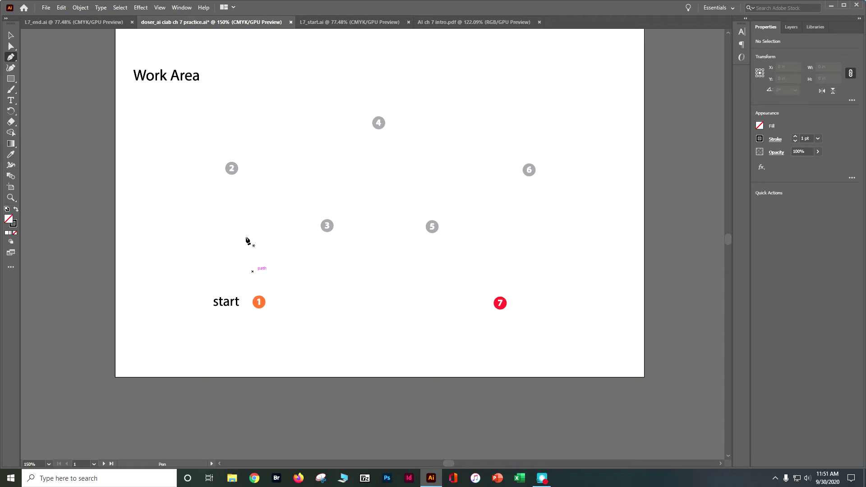
pyautogui.click(161, 8)
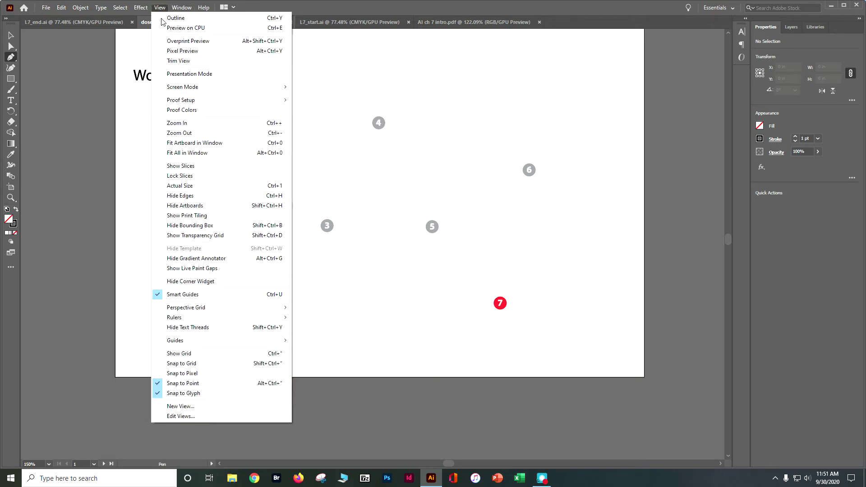
pyautogui.click(180, 295)
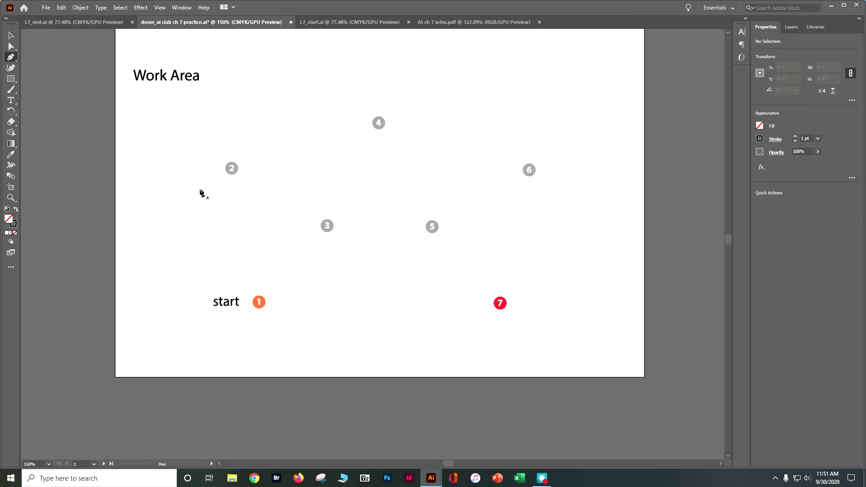
# Draw the open crown outline with straight Pen segments through the numbered points 1 to 7 on artboard 1.
pyautogui.click(259, 304)
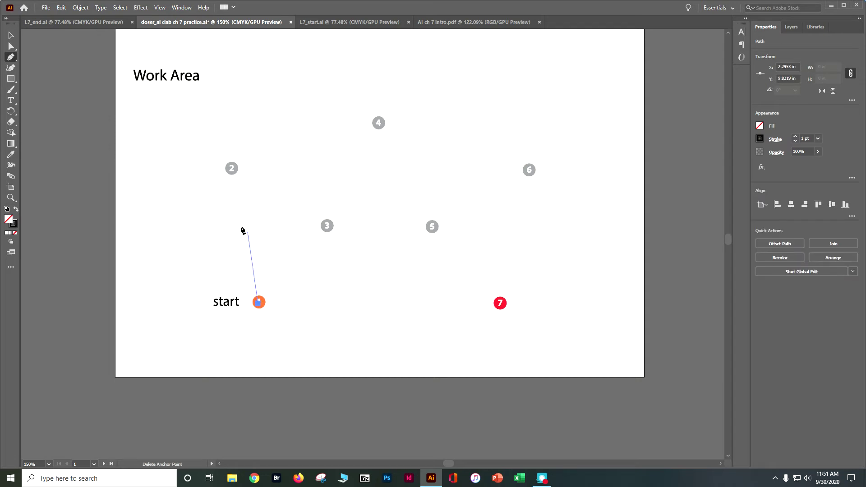
pyautogui.click(232, 169)
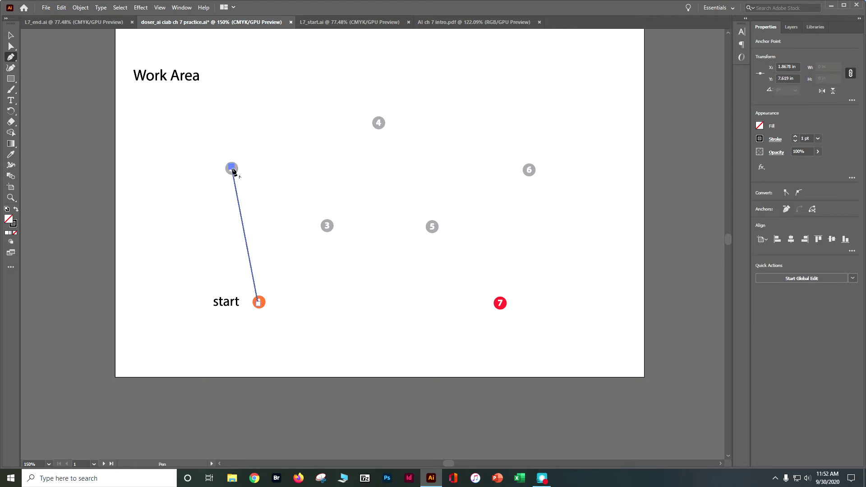
pyautogui.click(327, 226)
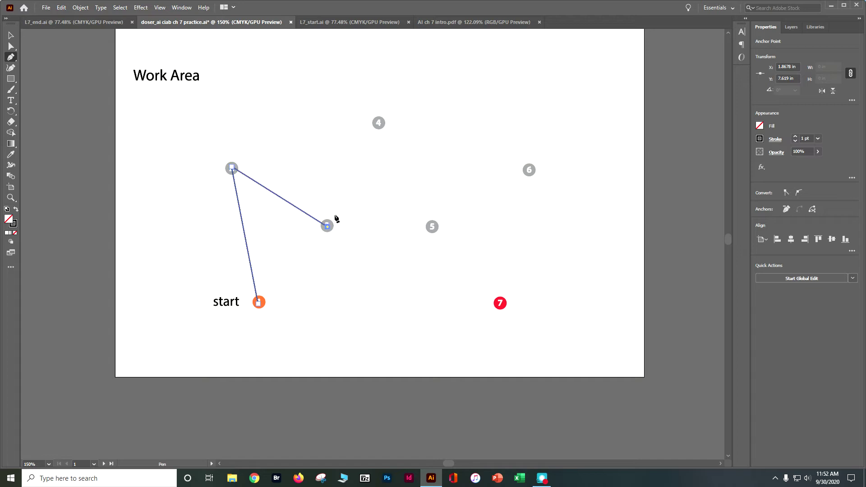
pyautogui.click(379, 123)
pyautogui.click(432, 227)
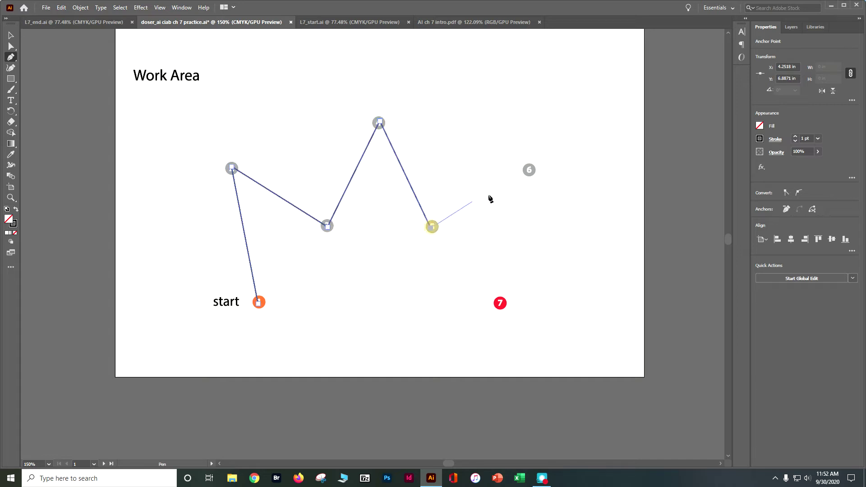
pyautogui.click(529, 170)
pyautogui.click(500, 304)
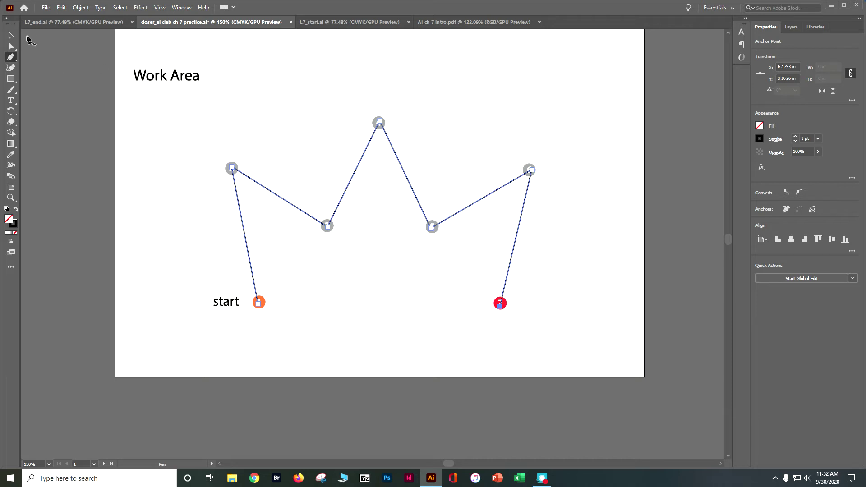
# Try moving the whole crown path up and to the left with the Selection tool, and undo the move.
pyautogui.click(14, 35)
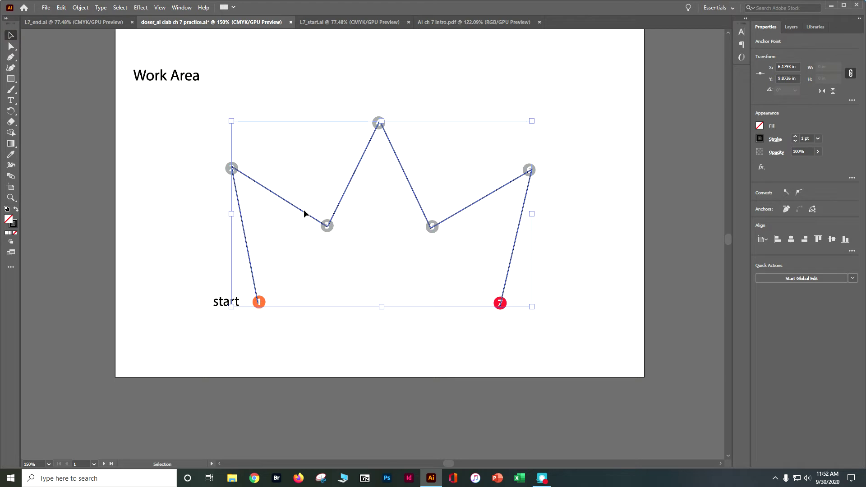
pyautogui.click(293, 204)
pyautogui.moveTo(293, 204); pyautogui.dragTo(219, 177)
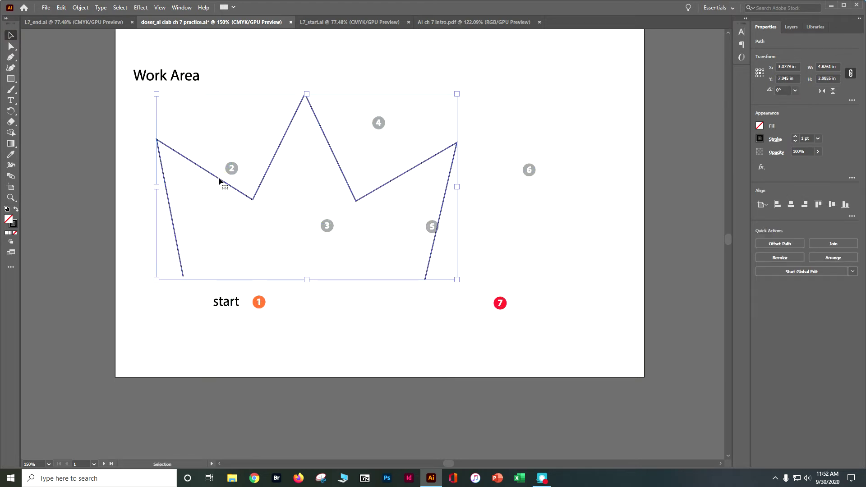
pyautogui.hotkey('ctrl', 'z')
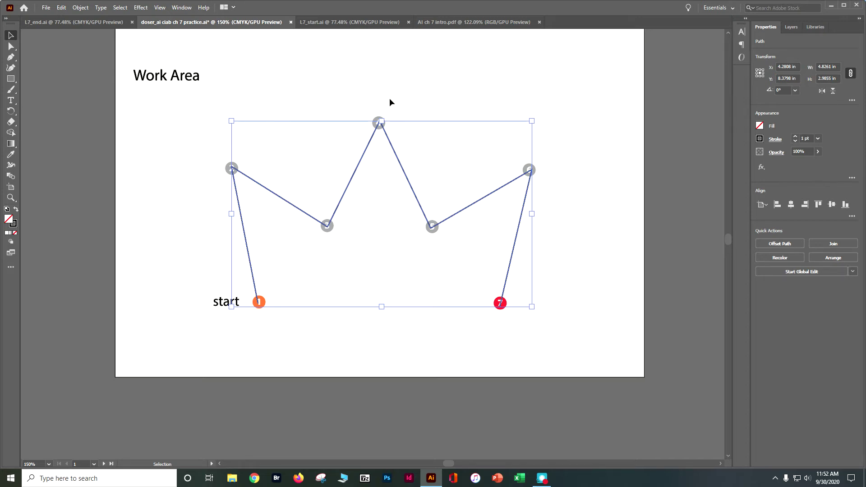
# Move only the crown's middle peak anchor straight up with Direct Selection, making the path about 3.93 in tall.
pyautogui.click(10, 48)
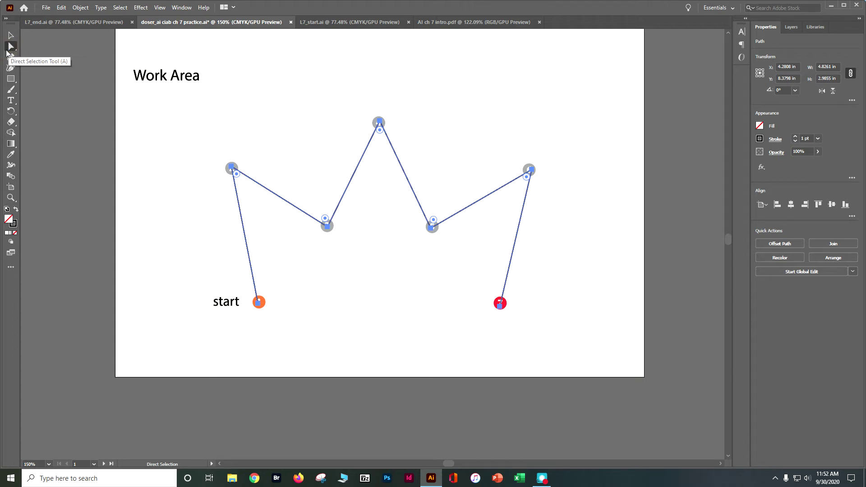
pyautogui.click(380, 123)
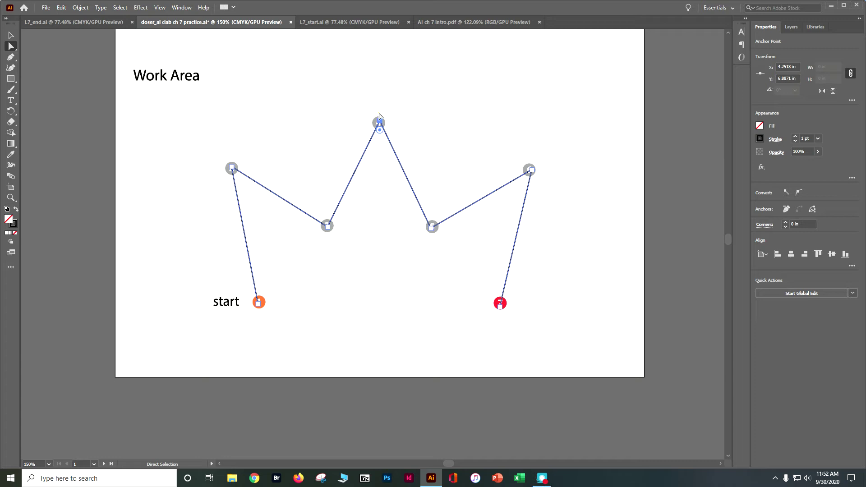
pyautogui.moveTo(379, 122); pyautogui.dragTo(381, 63)
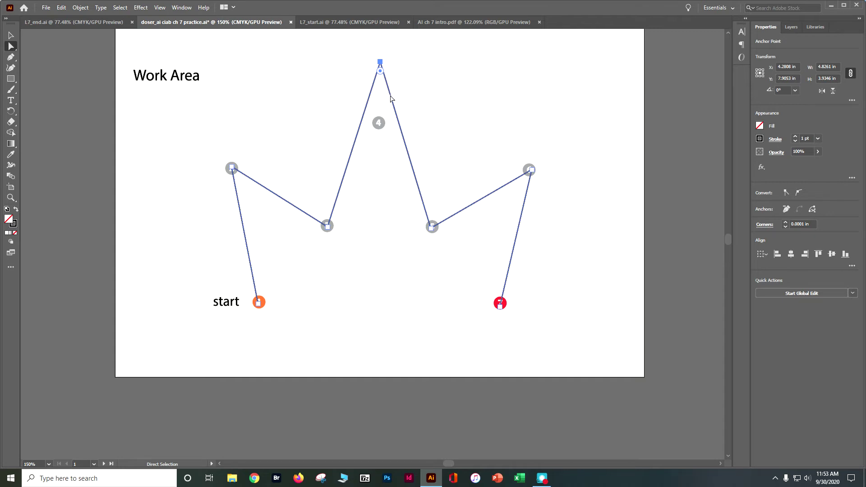
# Go to the work area of artboard 2, turn on Smart Guides and deselect the crown path.
pyautogui.click(94, 465)
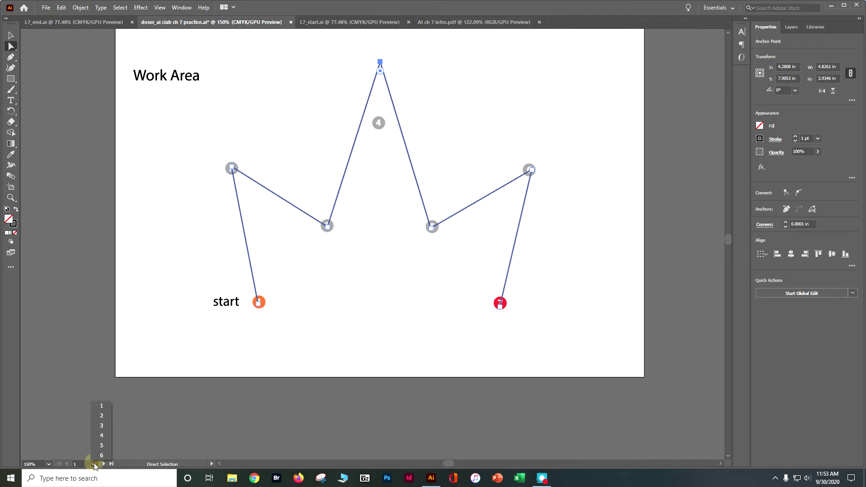
pyautogui.click(103, 418)
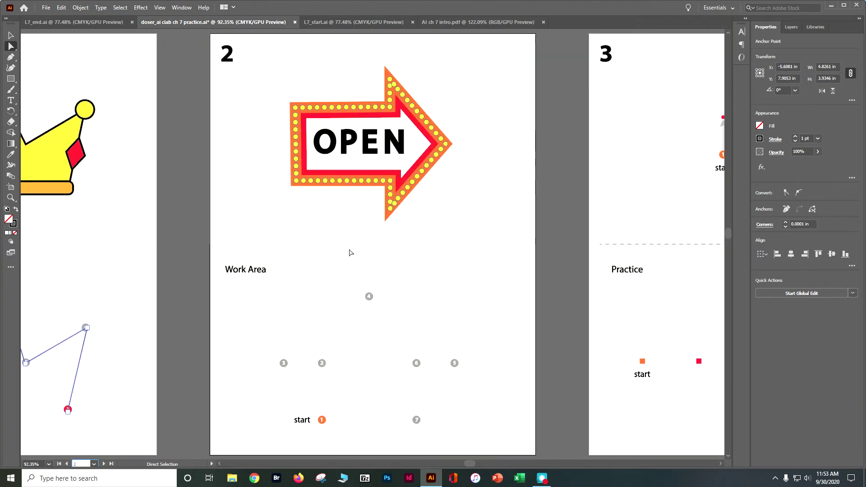
pyautogui.scroll(-5, 351, 253)
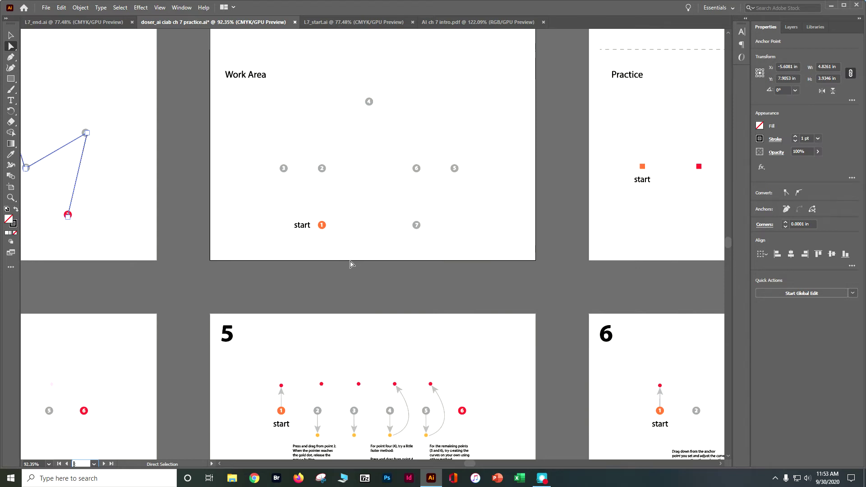
pyautogui.click(160, 8)
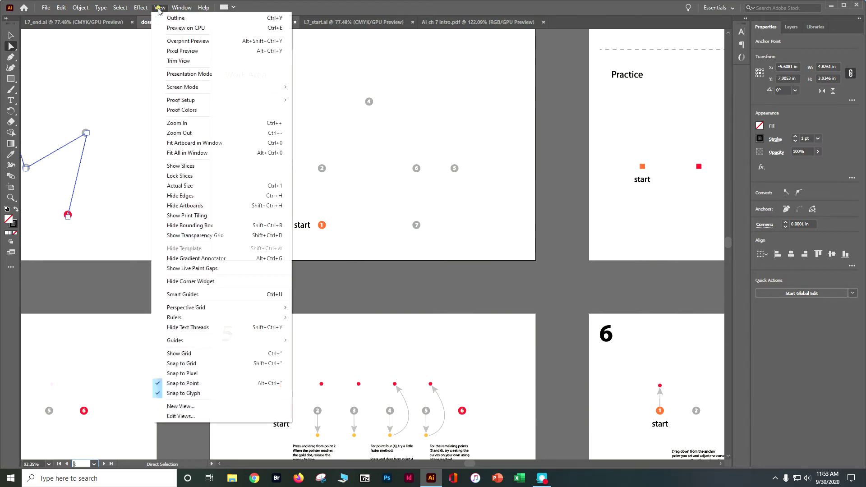
pyautogui.click(182, 294)
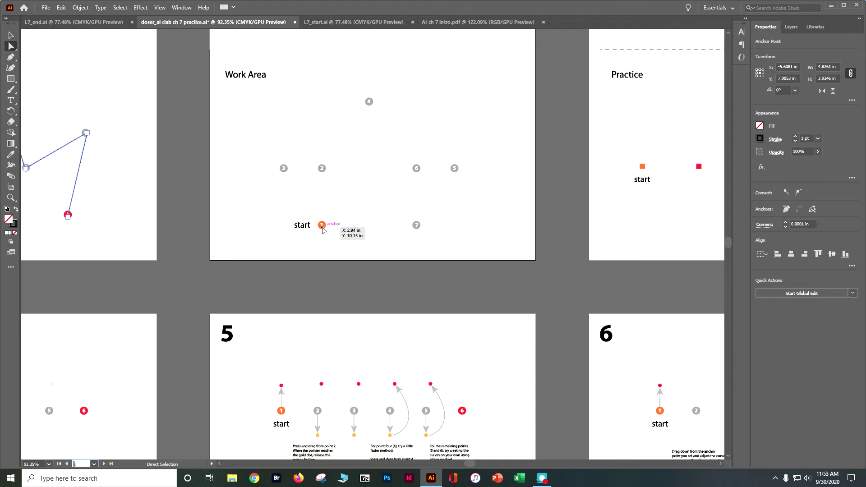
pyautogui.click(326, 194)
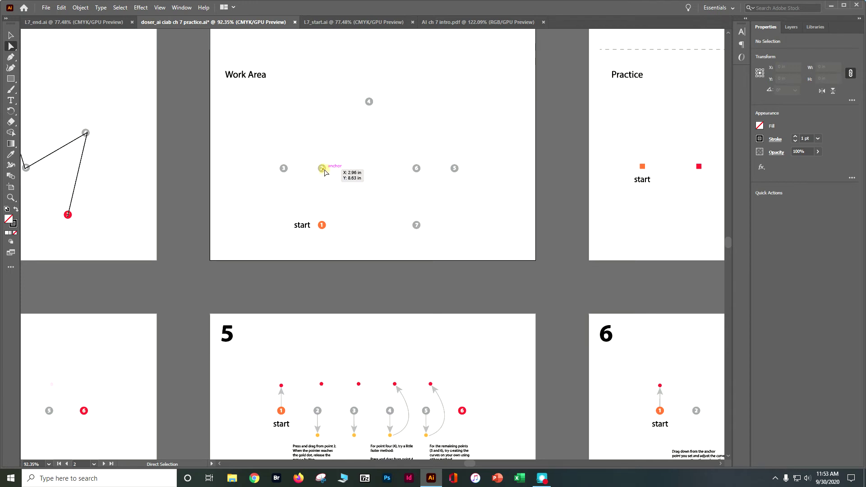
# Draw the arrow outline with straight Pen segments through points 1 to 7 on artboard 2, closing it at point 1.
pyautogui.click(11, 57)
pyautogui.click(322, 225)
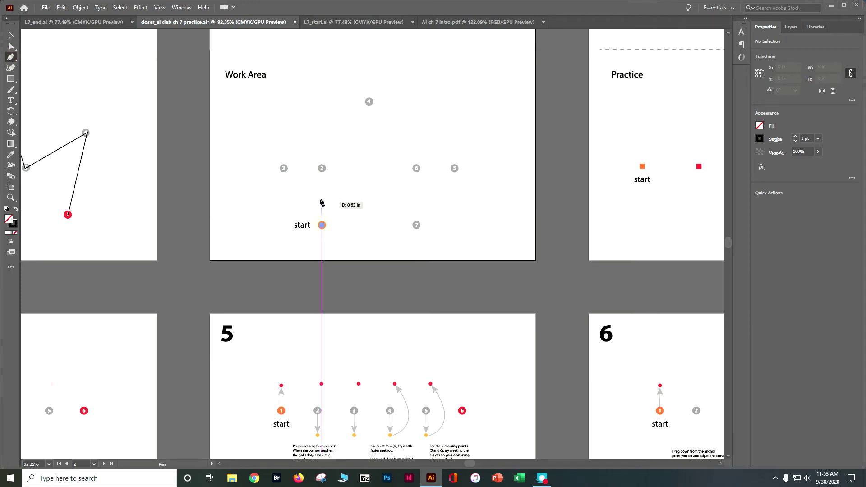
pyautogui.click(322, 168)
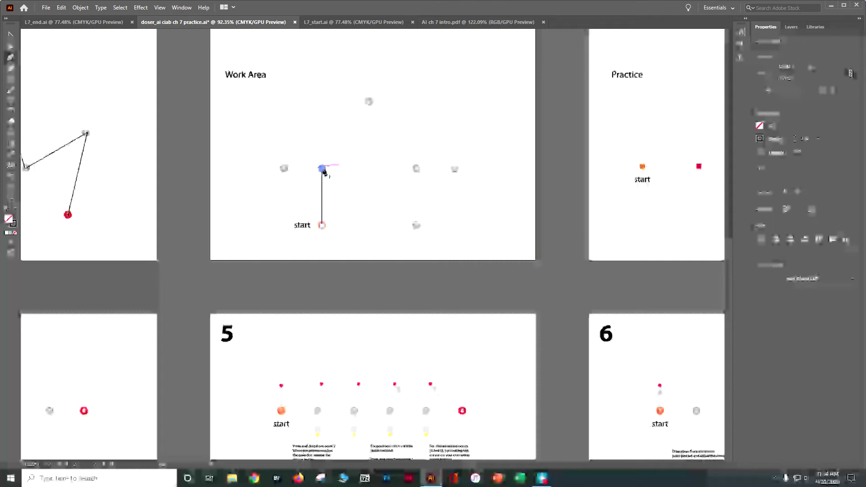
pyautogui.keyDown('shift'); pyautogui.click(284, 168); pyautogui.keyUp('shift')
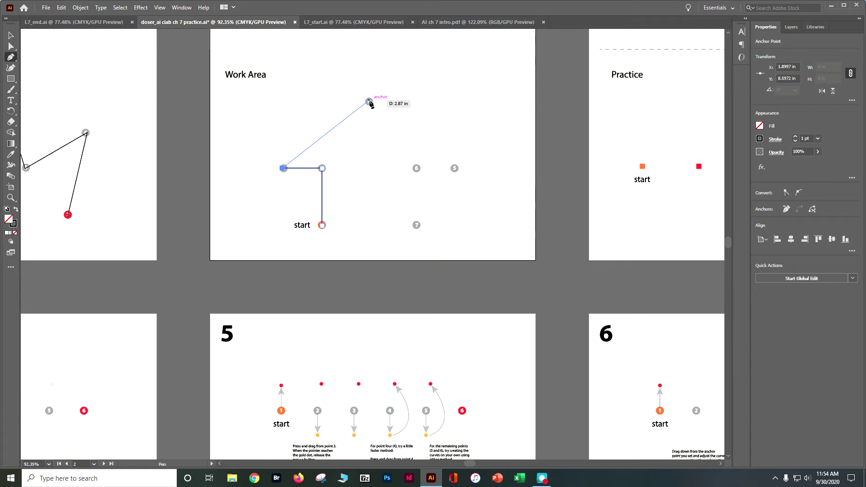
pyautogui.click(369, 101)
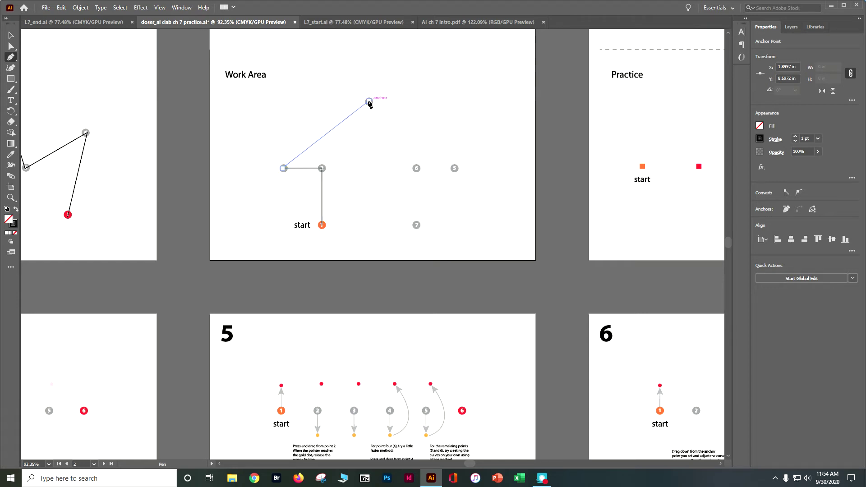
pyautogui.click(454, 168)
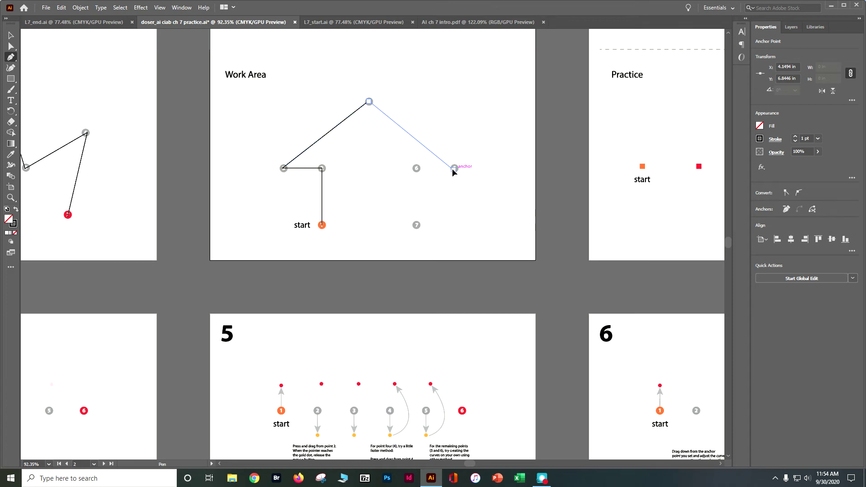
pyautogui.click(416, 169)
pyautogui.click(417, 225)
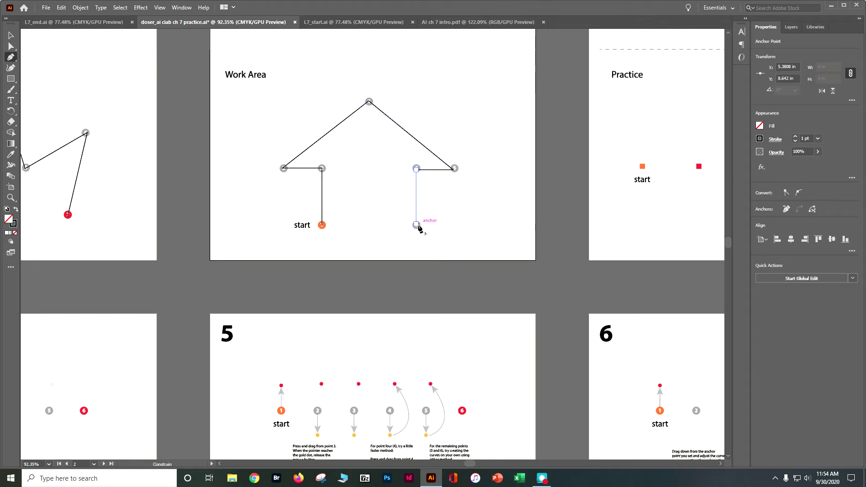
pyautogui.click(321, 226)
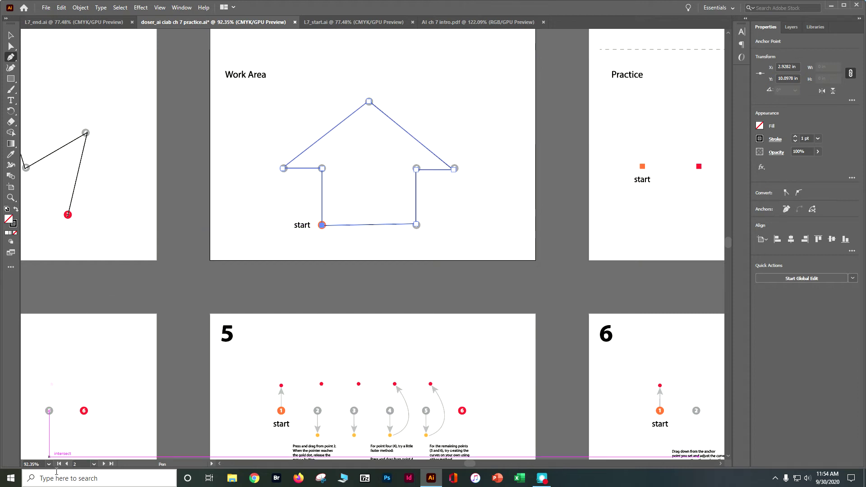
# Go to artboard 3 and show points 1 and 2 of its curve exercise at 150% zoom.
pyautogui.click(93, 464)
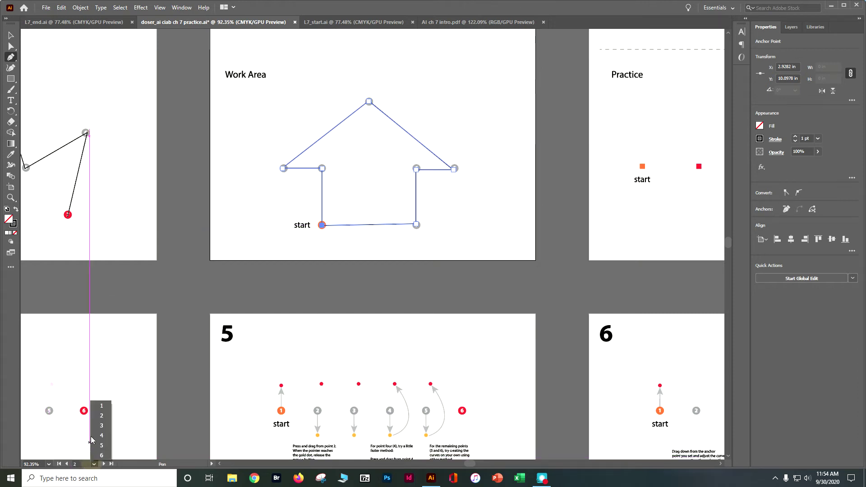
pyautogui.click(103, 430)
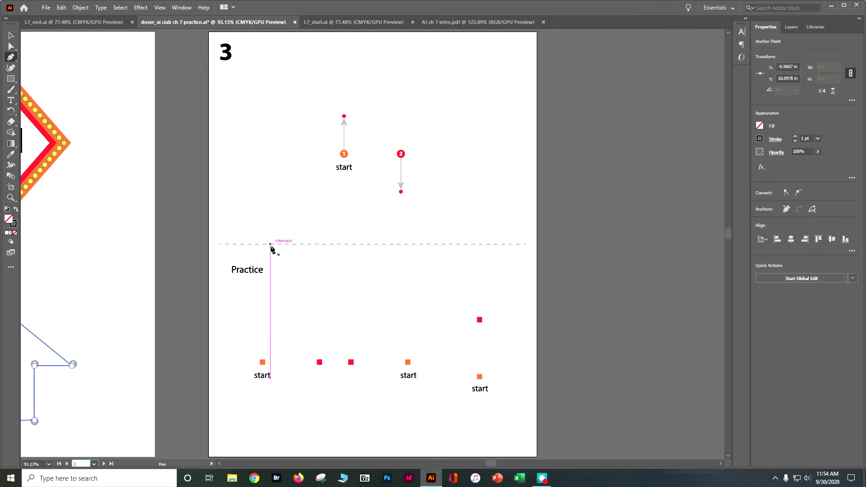
pyautogui.hotkey('ctrl', '1')
pyautogui.press('space')
pyautogui.write('2')
pyautogui.press('Return')
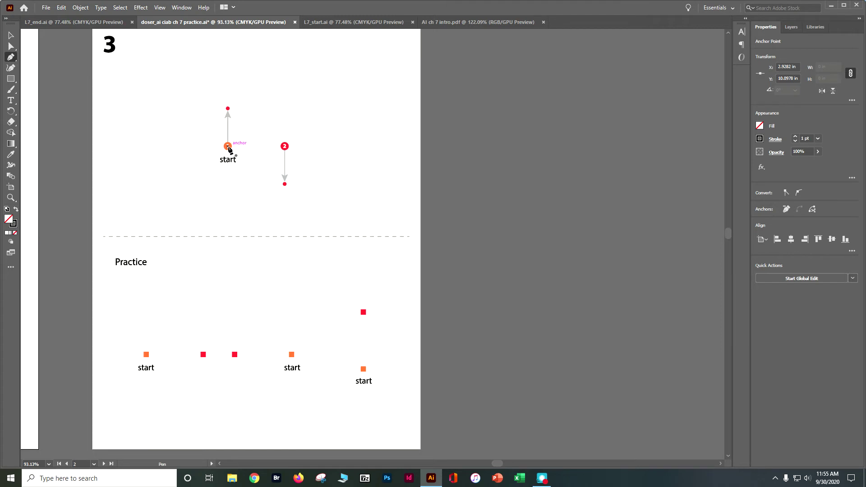
pyautogui.hotkey('ctrl', '+')
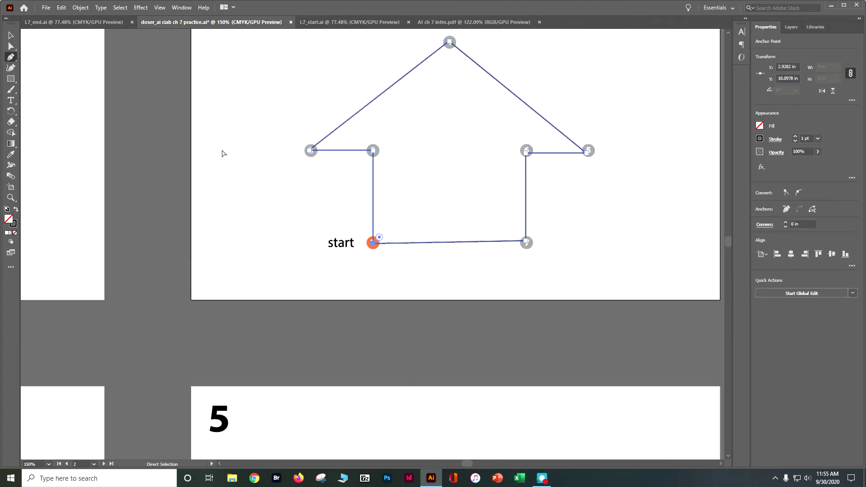
pyautogui.moveTo(596, 228); pyautogui.dragTo(51, 483)
pyautogui.moveTo(290, 206); pyautogui.dragTo(54, 478)
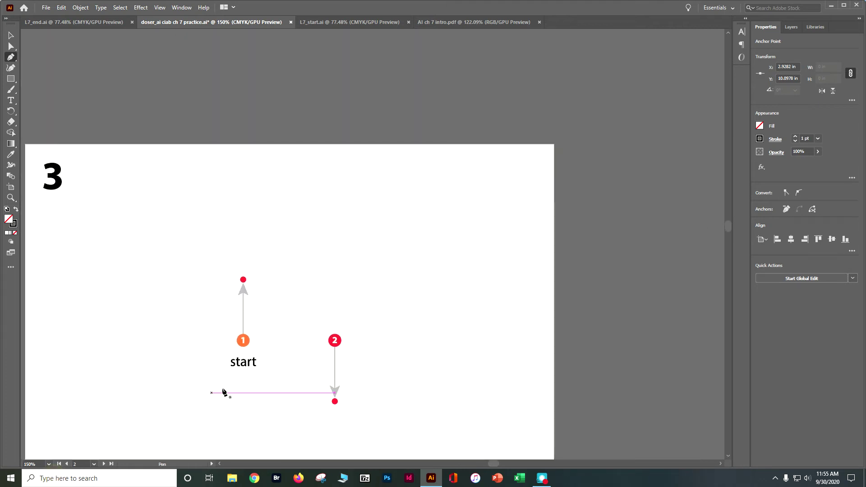
pyautogui.click(243, 345)
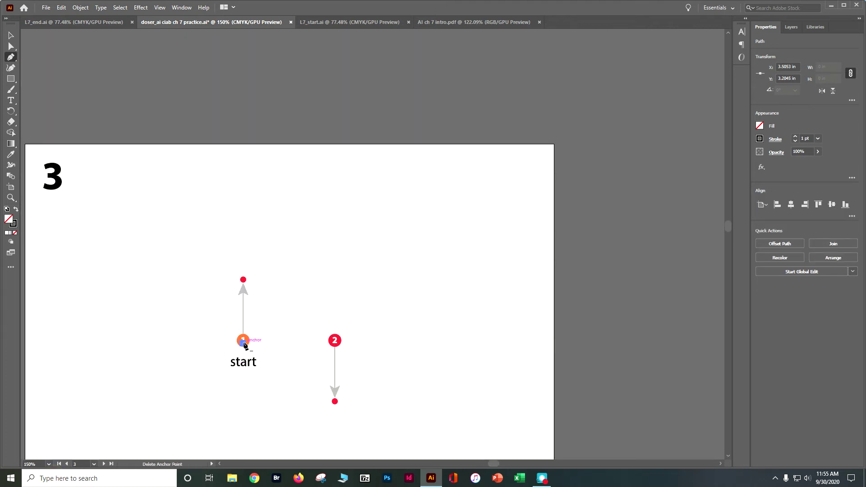
pyautogui.click(244, 344)
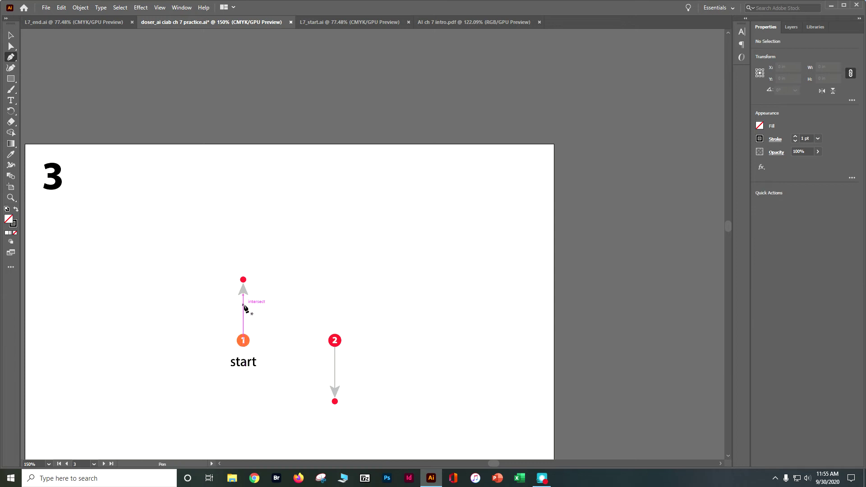
pyautogui.click(243, 343)
pyautogui.click(243, 344)
pyautogui.click(242, 338)
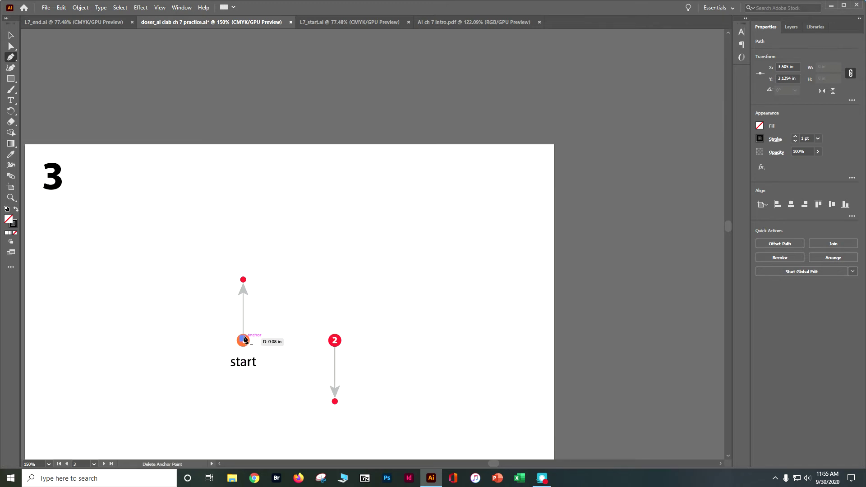
pyautogui.moveTo(243, 340); pyautogui.dragTo(277, 292)
pyautogui.hotkey('ctrl', 'z')
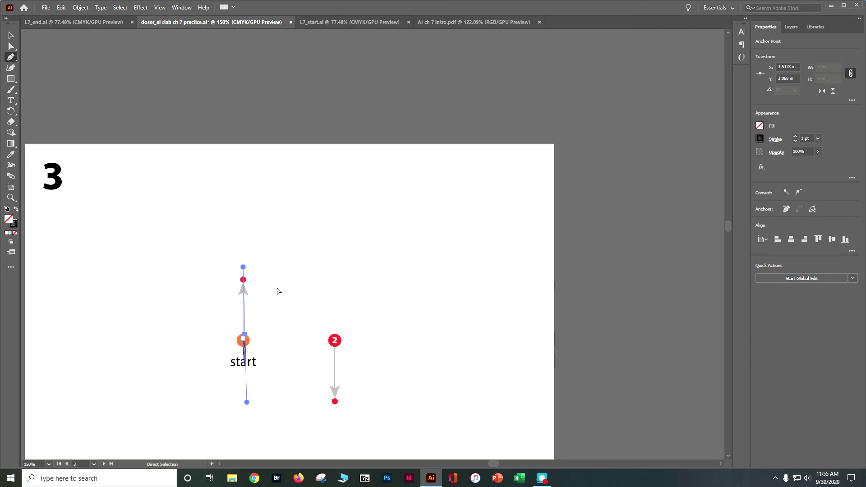
pyautogui.hotkey('ctrl', 'z')
pyautogui.hotkey('ctrl', 'z')
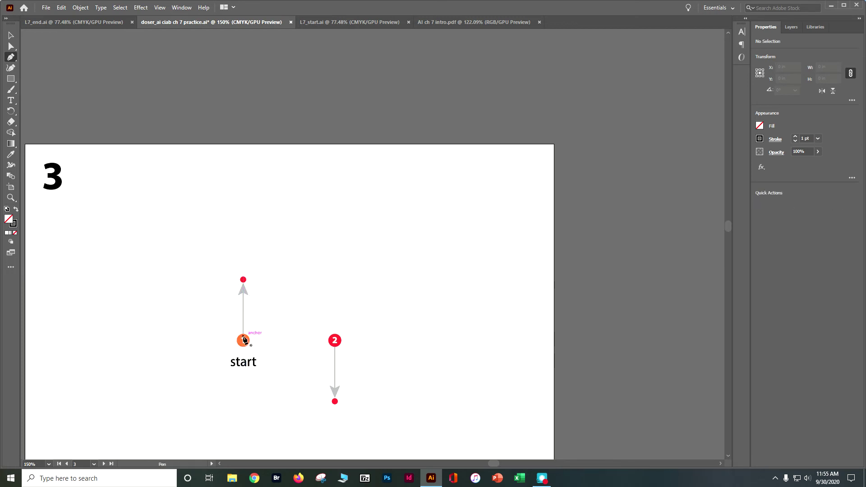
# Draw an arch with the Pen tool from point 1 to point 2, pulling each direction handle along its arrow to the red dot.
pyautogui.moveTo(243, 341); pyautogui.dragTo(243, 280)
pyautogui.moveTo(243, 280); pyautogui.dragTo(243, 280)
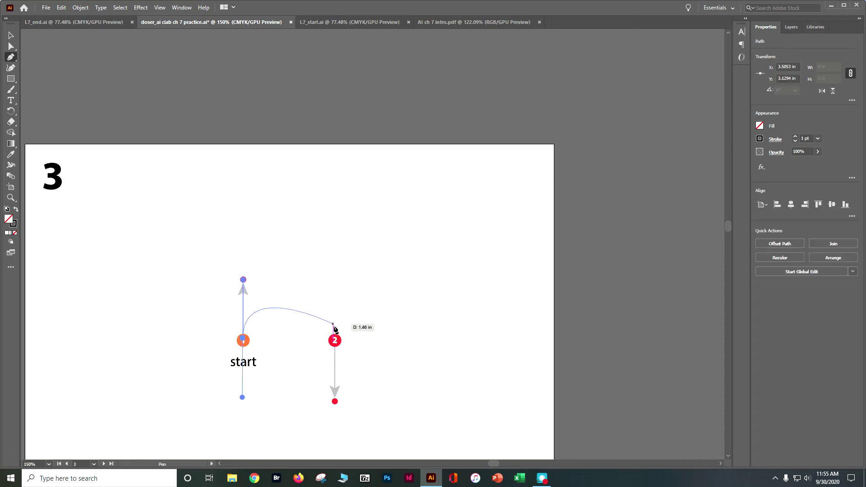
pyautogui.click(335, 341)
pyautogui.moveTo(334, 344); pyautogui.dragTo(335, 399)
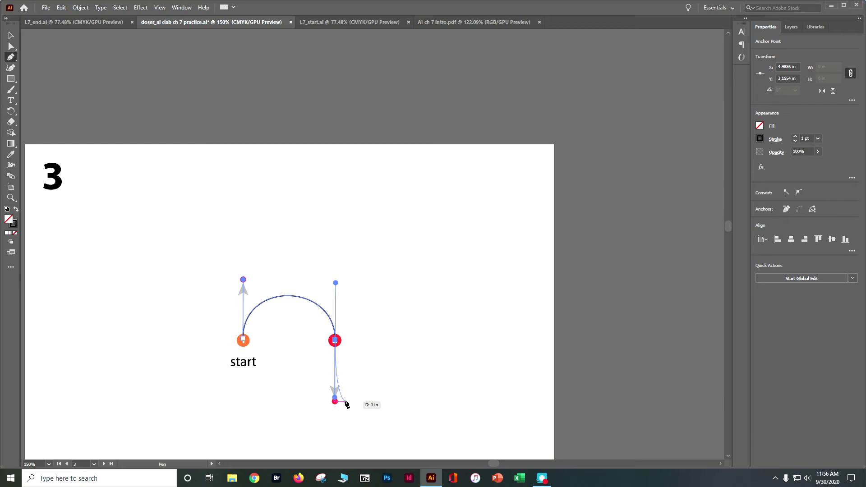
pyautogui.scroll(-10, 348, 396)
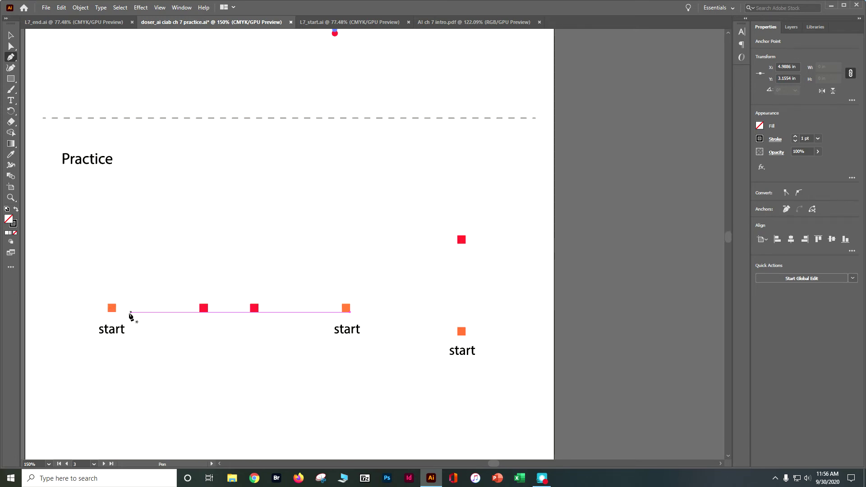
pyautogui.click(110, 309)
pyautogui.hotkey('ctrl', 'z')
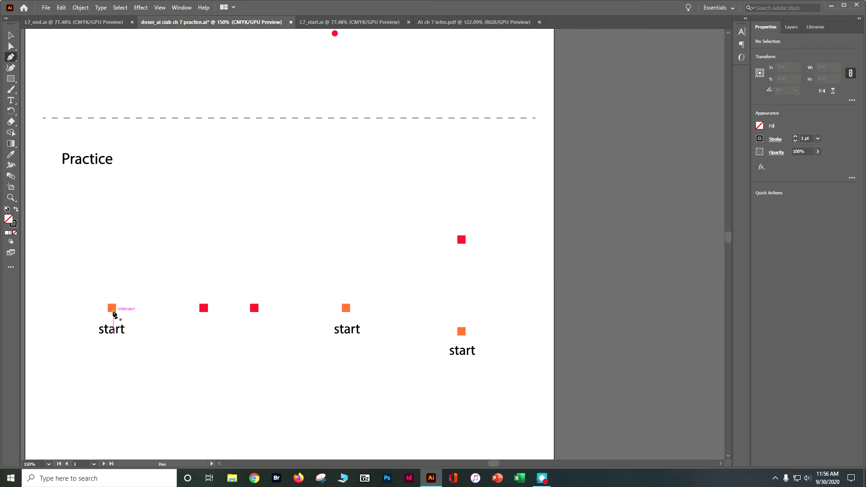
pyautogui.click(113, 310)
pyautogui.hotkey('ctrl', 'z')
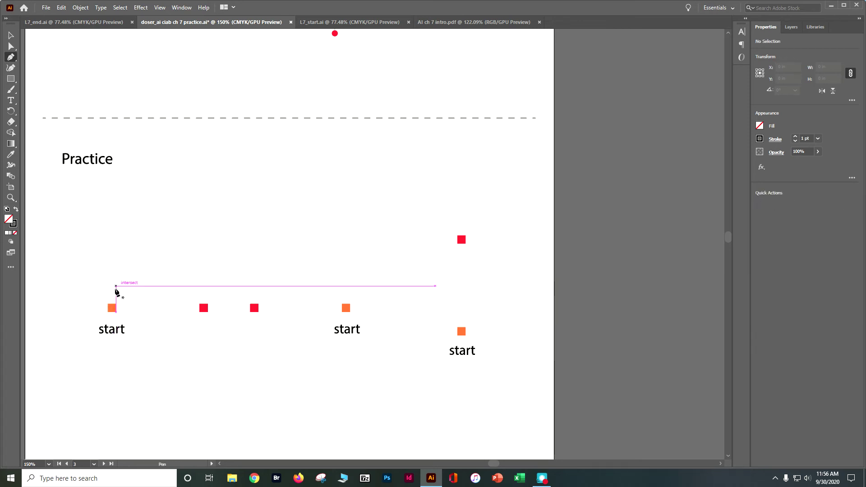
pyautogui.click(112, 309)
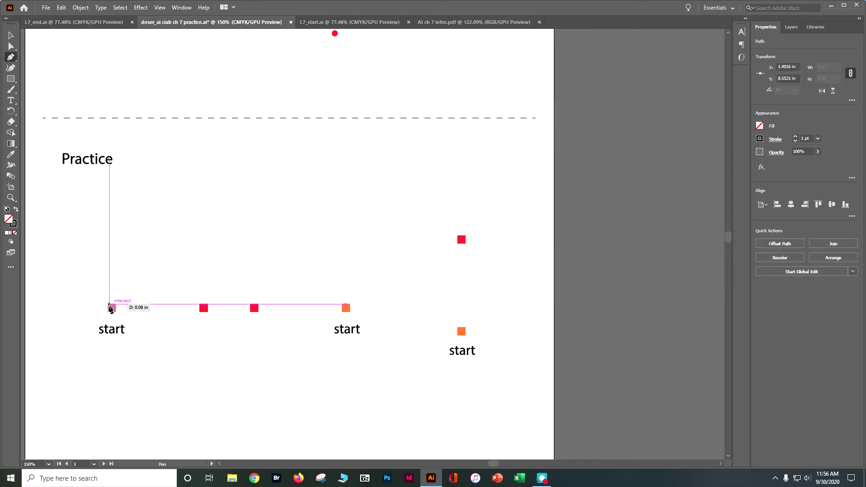
pyautogui.hotkey('ctrl', 'z')
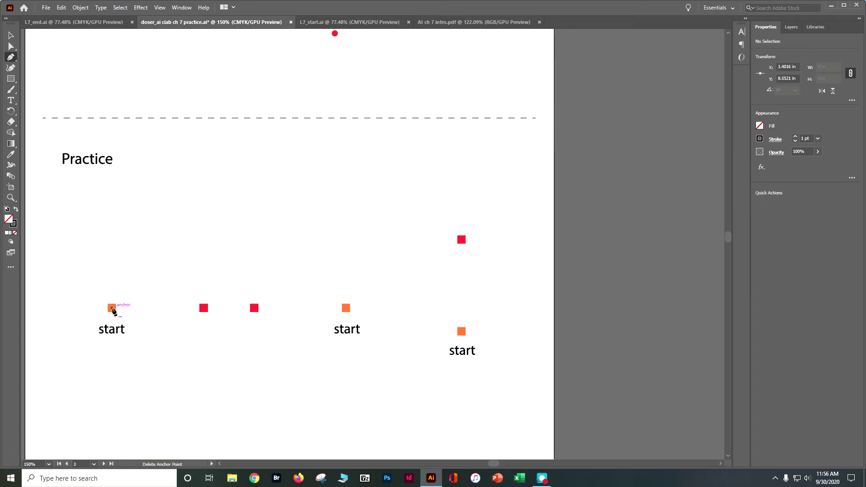
pyautogui.click(112, 309)
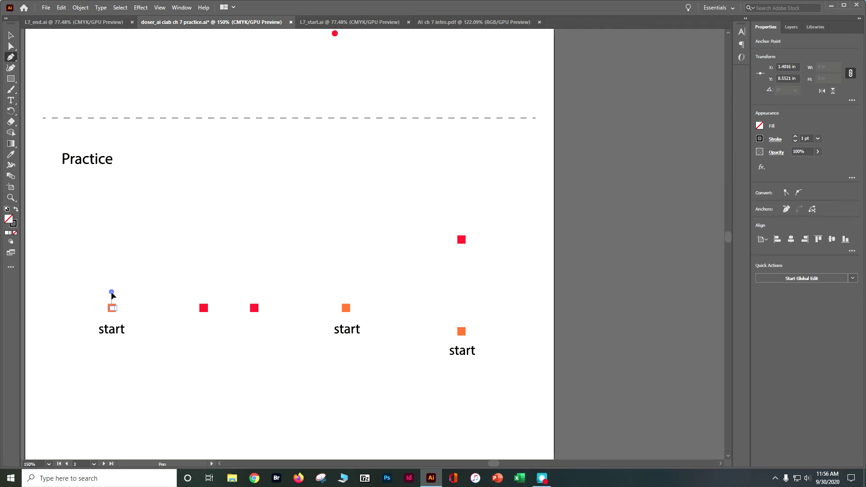
pyautogui.hotkey('ctrl', 'z')
pyautogui.hotkey('ctrl', 'z')
pyautogui.hotkey('ctrl', 'z')
# Draw an upward arch in artboard 3's Practice area from the first orange start square to the red square beside it.
pyautogui.moveTo(112, 309); pyautogui.dragTo(112, 246)
pyautogui.moveTo(204, 309); pyautogui.dragTo(201, 373)
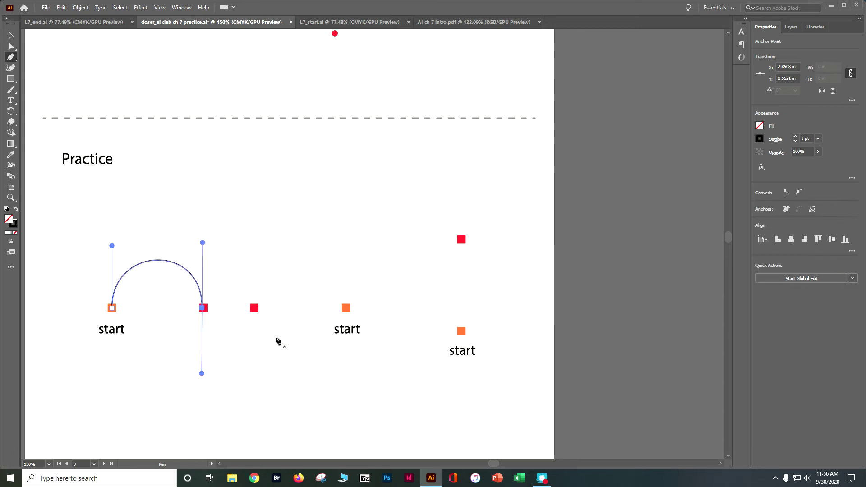
pyautogui.moveTo(254, 308); pyautogui.dragTo(254, 260)
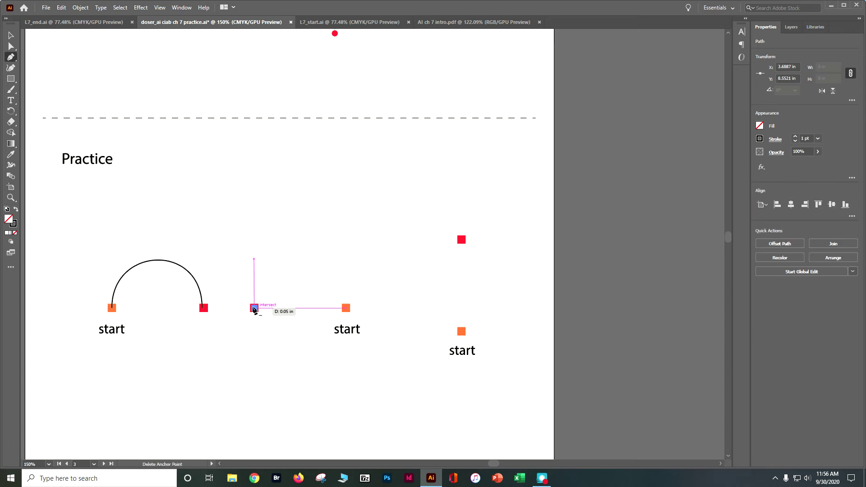
pyautogui.hotkey('ctrl', 'z')
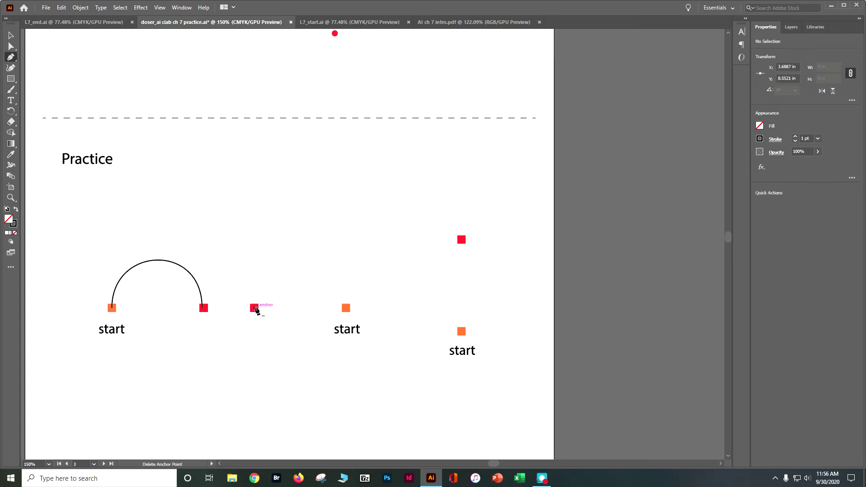
pyautogui.click(254, 308)
pyautogui.hotkey('ctrl', 'z')
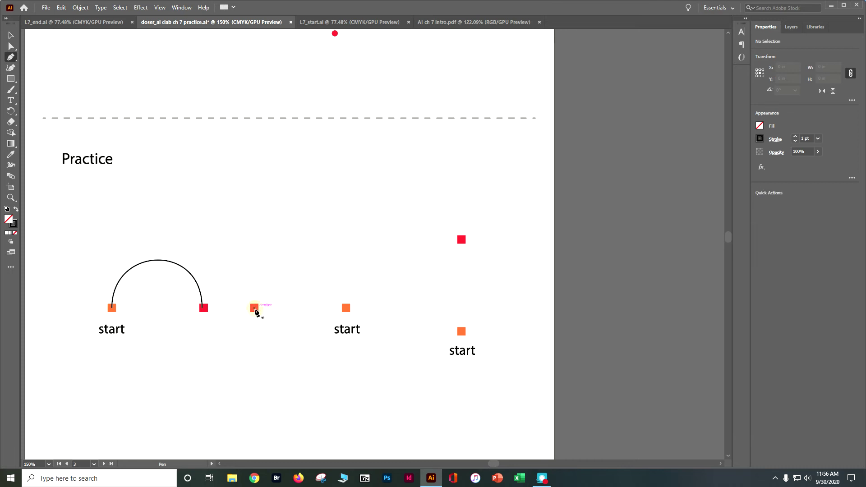
# Draw a second upward arch between the middle red square and the second orange start square, and end the path.
pyautogui.moveTo(255, 309); pyautogui.dragTo(256, 251)
pyautogui.moveTo(346, 308); pyautogui.dragTo(351, 380)
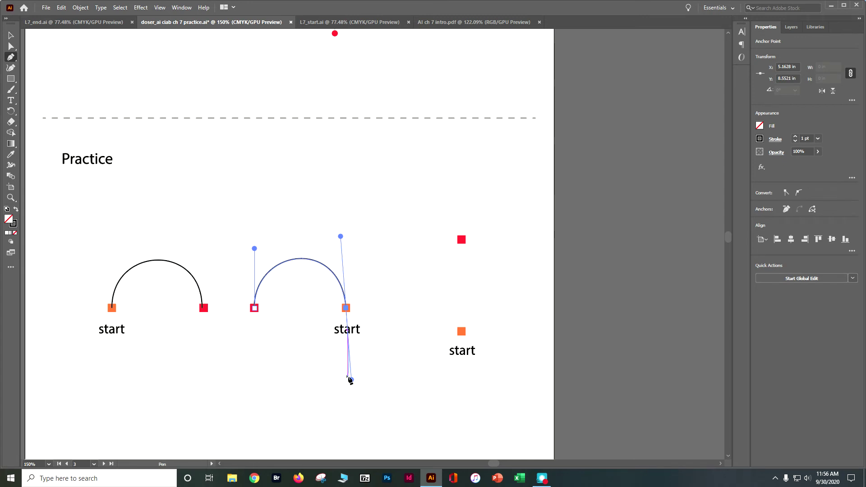
pyautogui.press('Escape')
# Draw a C-shaped curve from the third orange start square up to the red square above it, bulging to the left.
pyautogui.click(460, 332)
pyautogui.moveTo(461, 336); pyautogui.dragTo(407, 333)
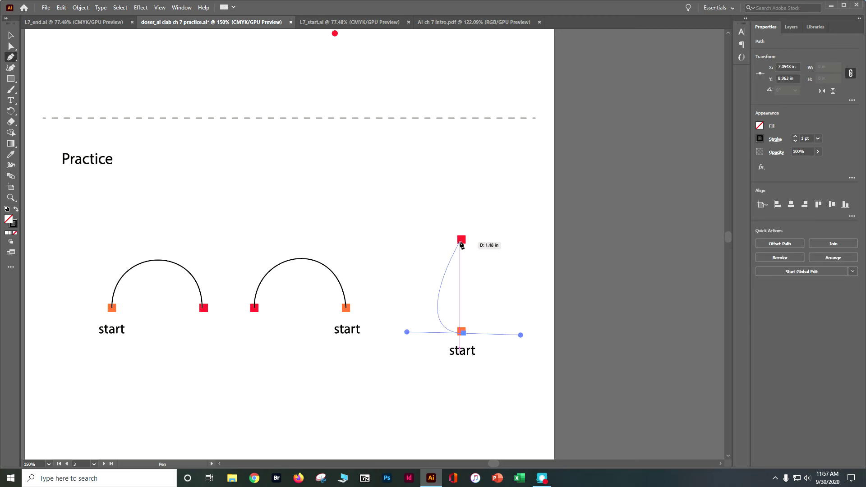
pyautogui.moveTo(461, 240); pyautogui.dragTo(536, 230)
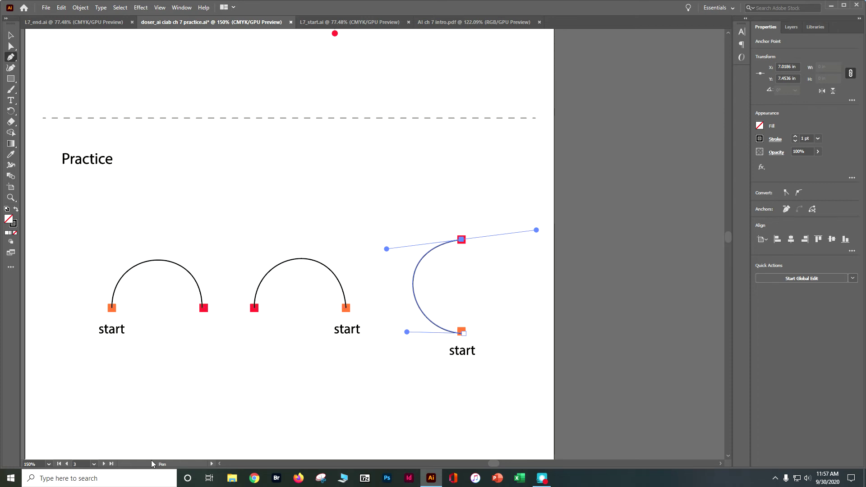
# Go to artboard 4 and enlarge its row of numbered points 1 to 6 to 300%.
pyautogui.click(93, 464)
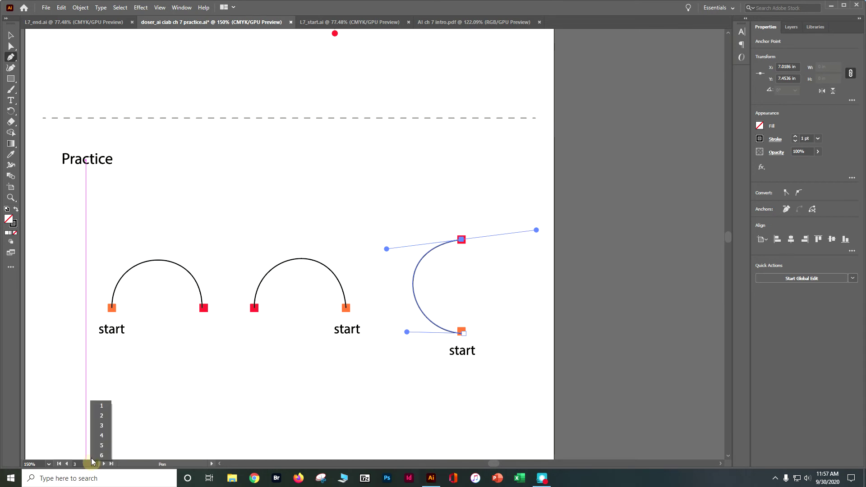
pyautogui.click(99, 436)
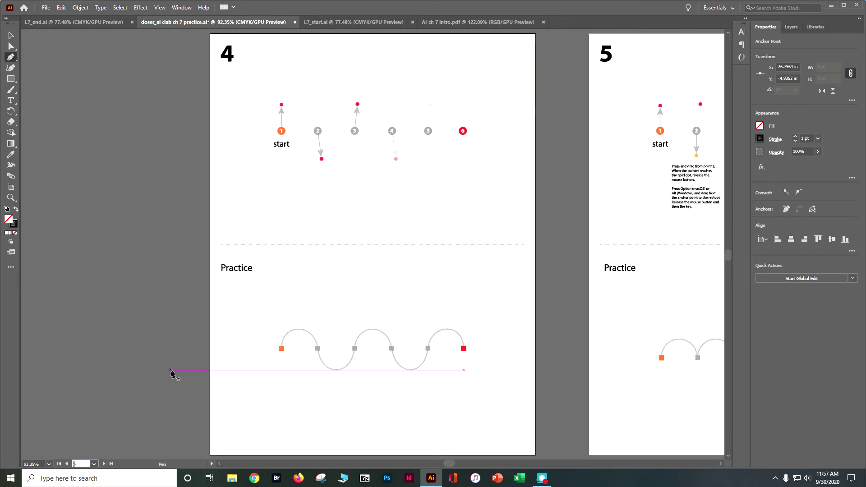
pyautogui.scroll(-3, 280, 307)
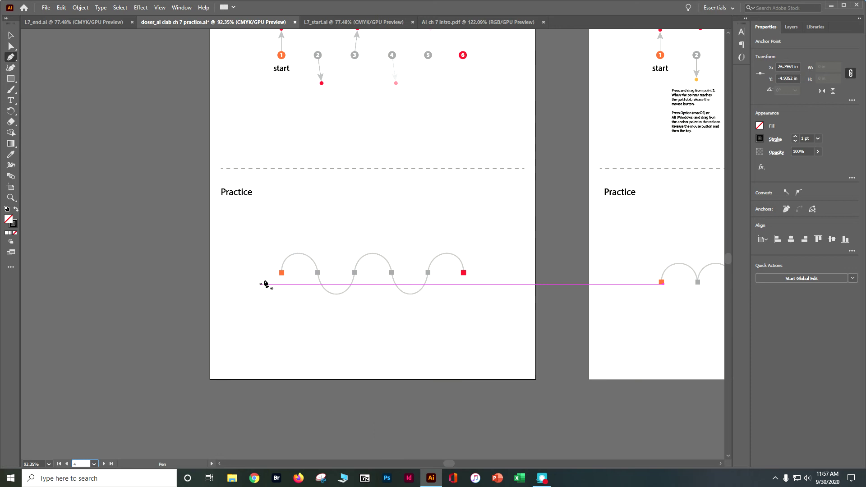
pyautogui.scroll(5, 266, 283)
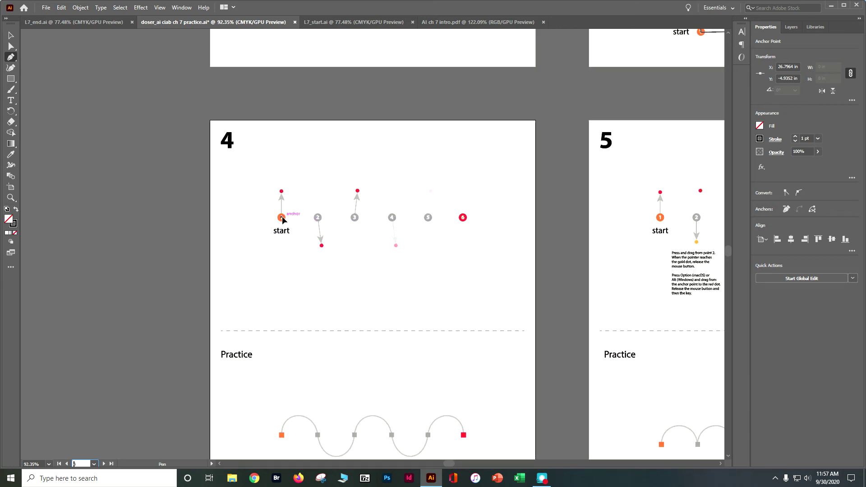
pyautogui.keyDown('ctrl'); pyautogui.click(282, 218); pyautogui.keyUp('ctrl')
pyautogui.hotkey('ctrl', '=')
pyautogui.hotkey('ctrl', '=')
pyautogui.hotkey('ctrl', '=')
pyautogui.hotkey('ctrl', '=')
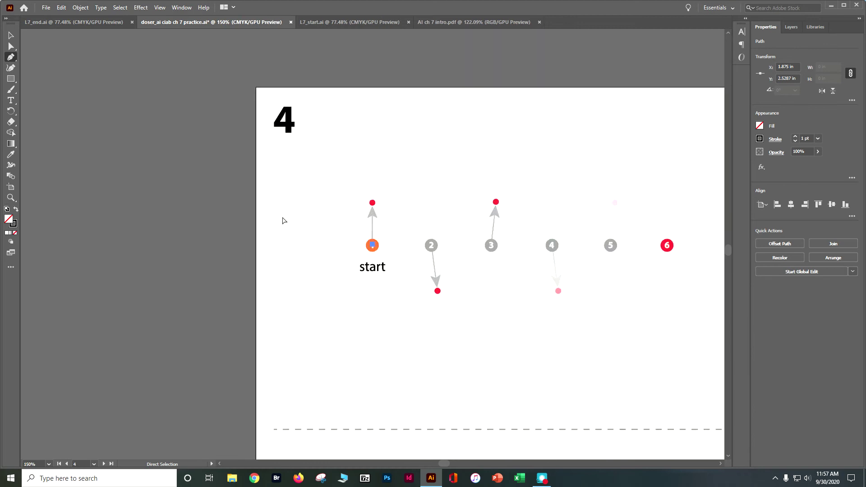
pyautogui.moveTo(468, 304); pyautogui.dragTo(171, 310)
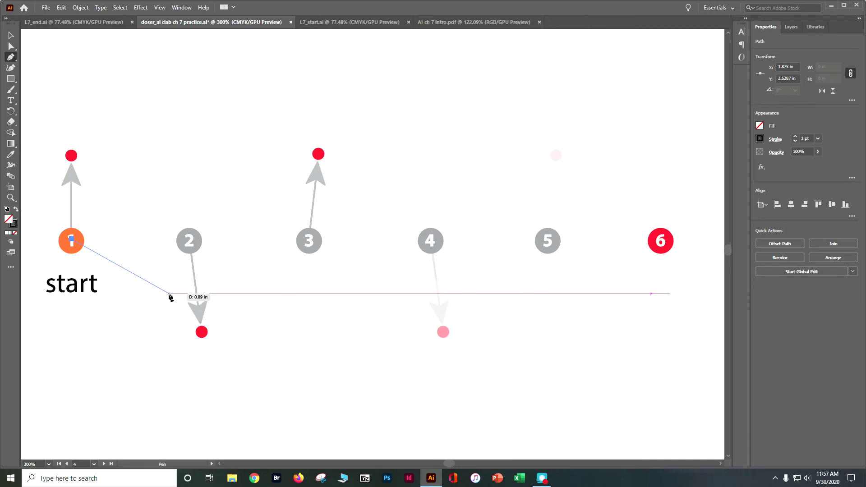
# Draw a continuous wave through points 1 to 6 with the Pen tool, pulling direction handles alternately up and down towards the red dots.
pyautogui.click(70, 237)
pyautogui.moveTo(71, 242); pyautogui.dragTo(71, 155)
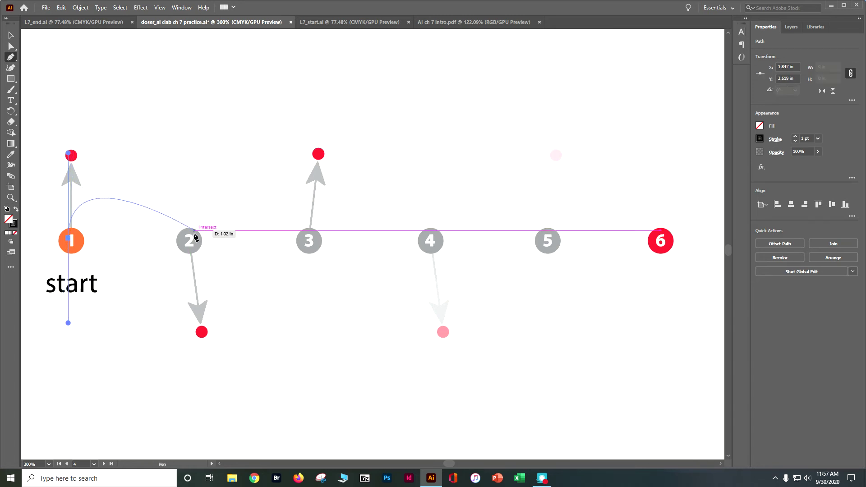
pyautogui.moveTo(191, 242); pyautogui.dragTo(204, 332)
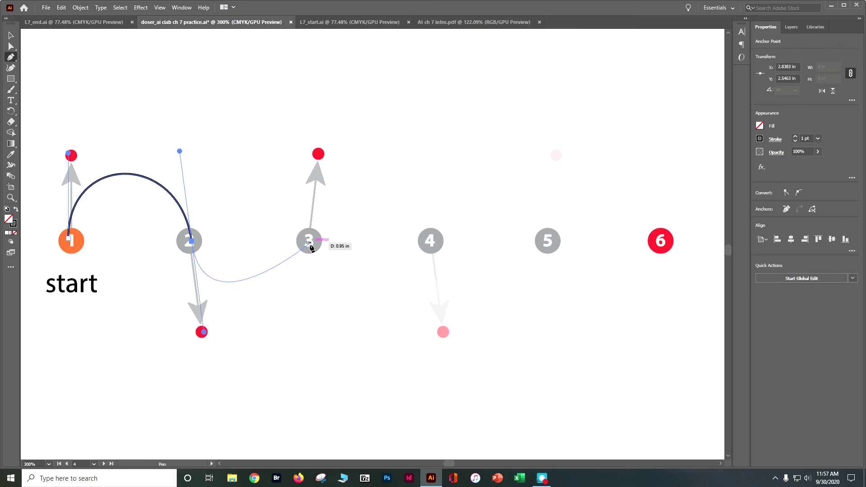
pyautogui.moveTo(310, 243); pyautogui.dragTo(318, 154)
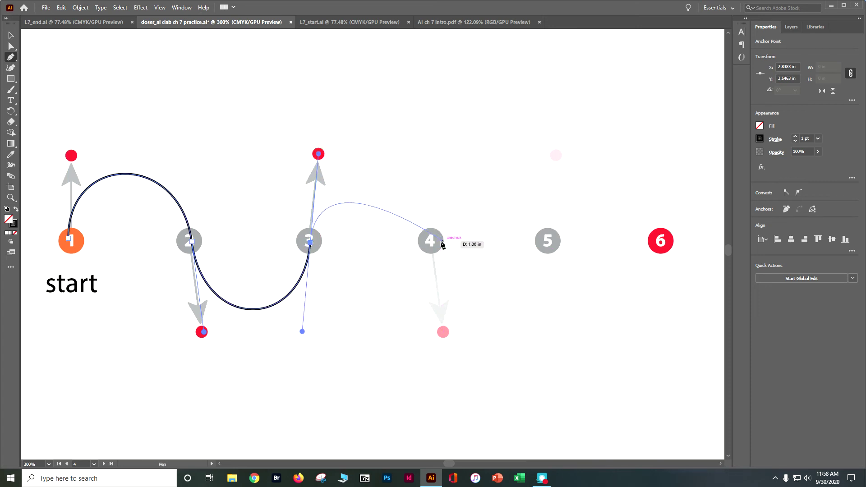
pyautogui.moveTo(431, 244); pyautogui.dragTo(443, 333)
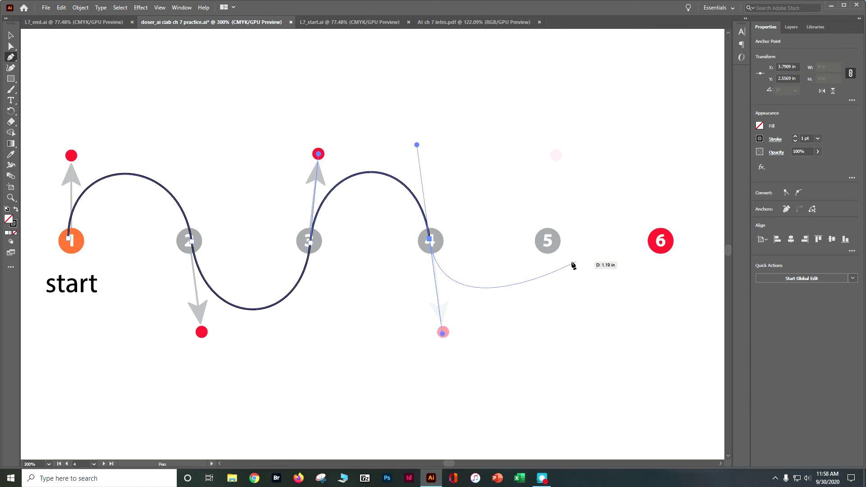
pyautogui.moveTo(552, 243); pyautogui.dragTo(557, 155)
pyautogui.moveTo(660, 241); pyautogui.dragTo(660, 324)
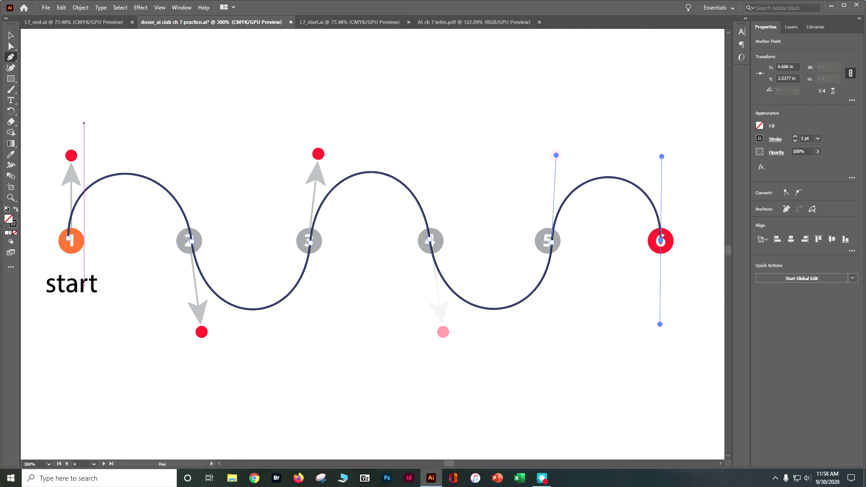
# Reshape the wave by shifting the anchor at point 3 slightly left and adjusting the direction handles at points 3 and 4.
pyautogui.click(11, 46)
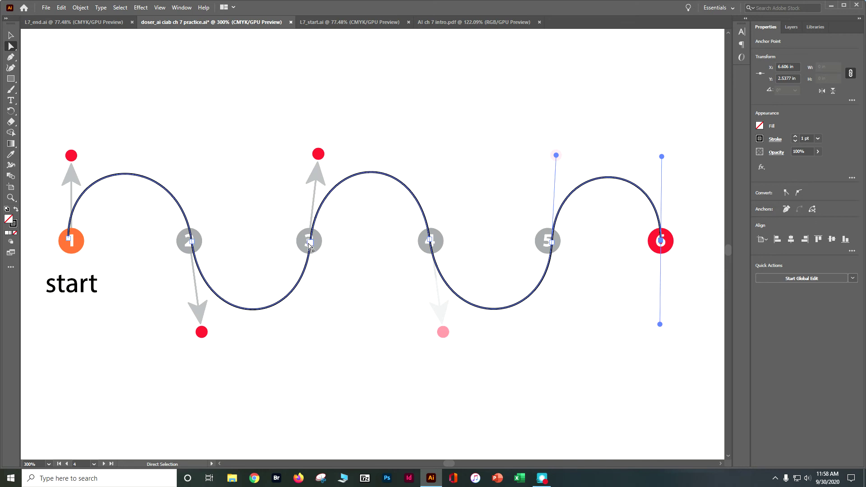
pyautogui.moveTo(310, 248); pyautogui.dragTo(305, 243)
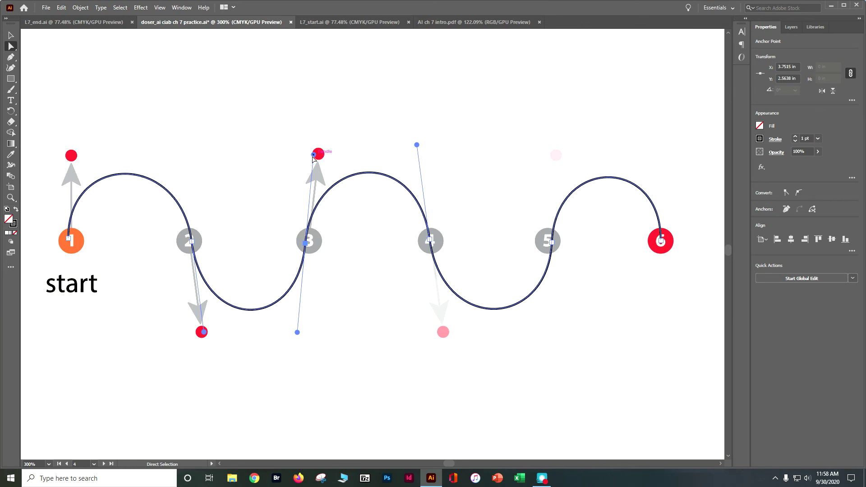
pyautogui.moveTo(314, 154); pyautogui.dragTo(313, 168)
pyautogui.moveTo(418, 147); pyautogui.dragTo(412, 148)
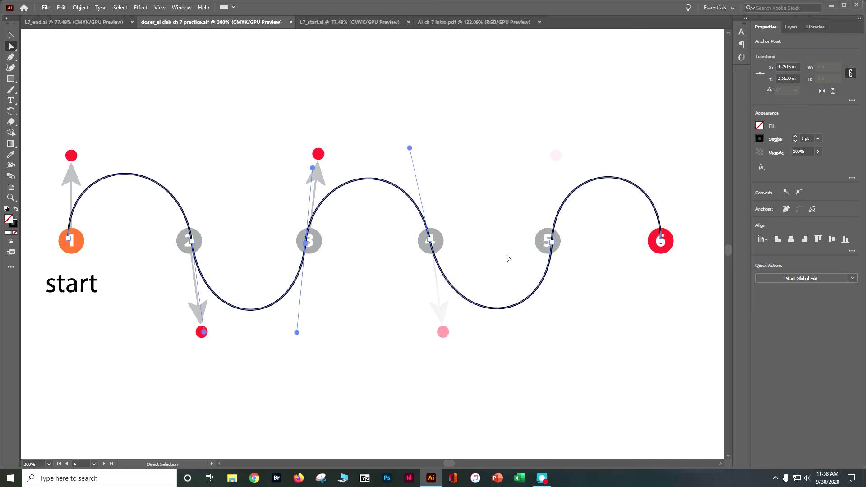
pyautogui.click(476, 307)
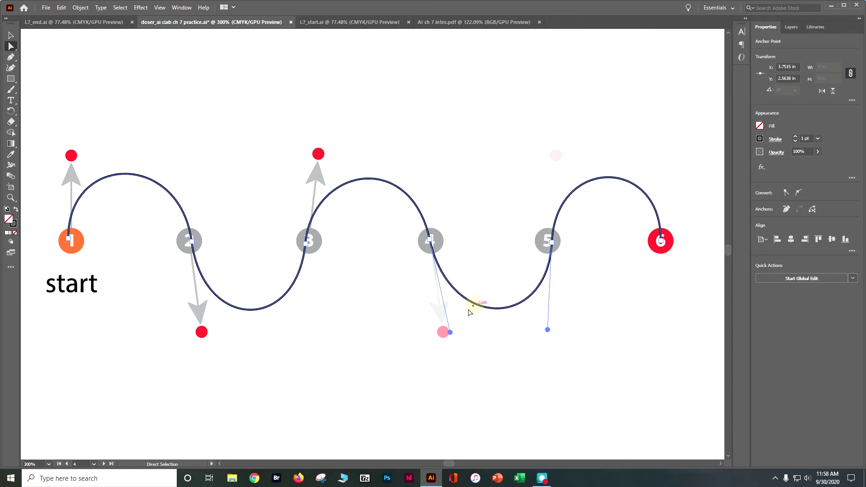
pyautogui.moveTo(450, 334); pyautogui.dragTo(437, 333)
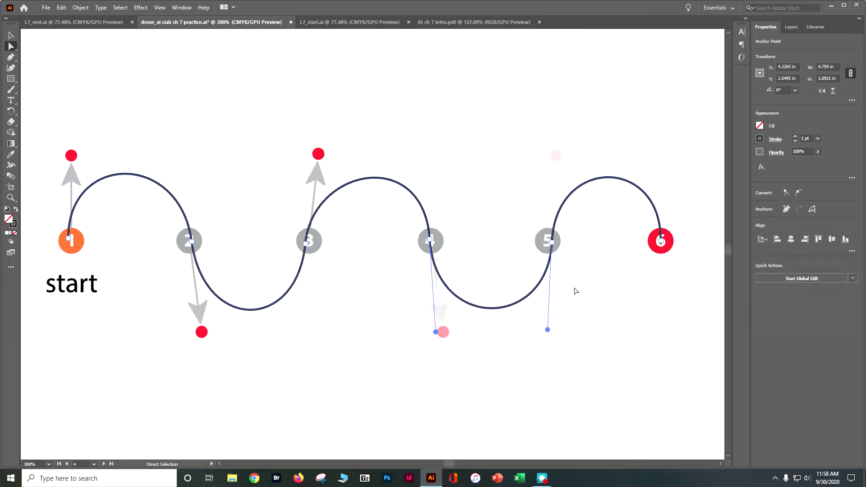
# Save the document and bring up artboard 5's row of numbered points 1 to 6 at 300%.
pyautogui.press('ctrl')
pyautogui.hotkey('ctrl', 's')
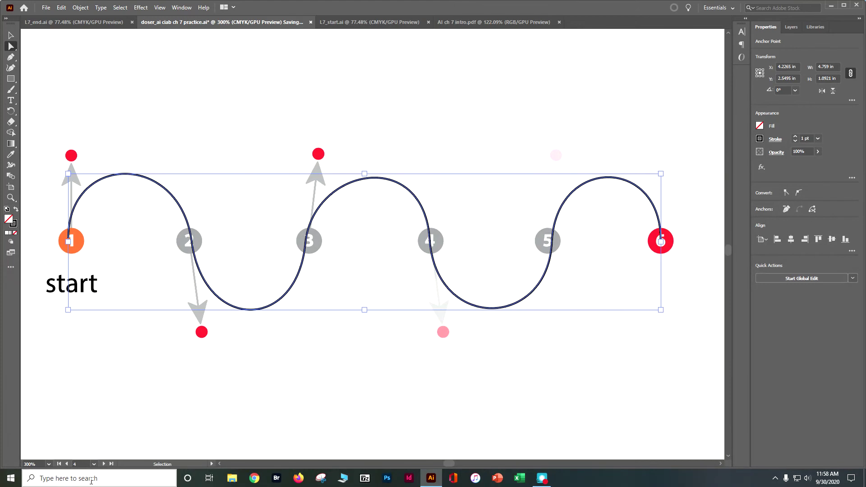
pyautogui.click(103, 464)
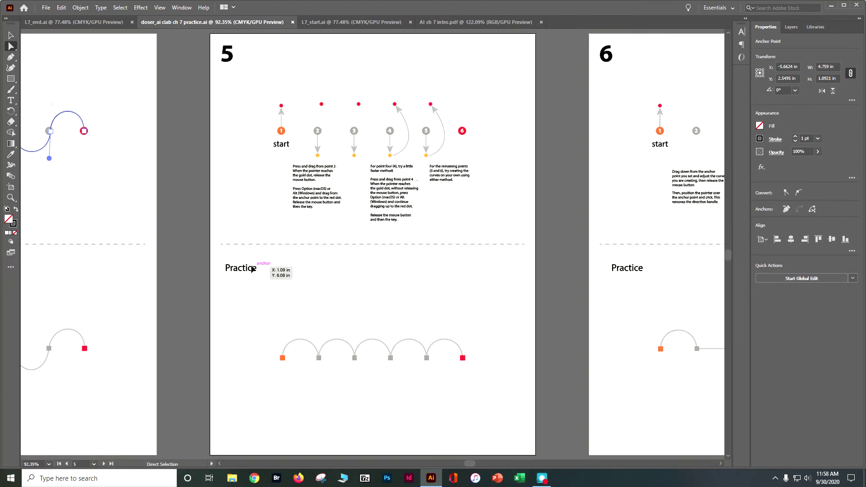
pyautogui.hotkey('ctrl', '=')
pyautogui.hotkey('ctrl', '=')
pyautogui.hotkey('ctrl', '=')
pyautogui.hotkey('ctrl', '=')
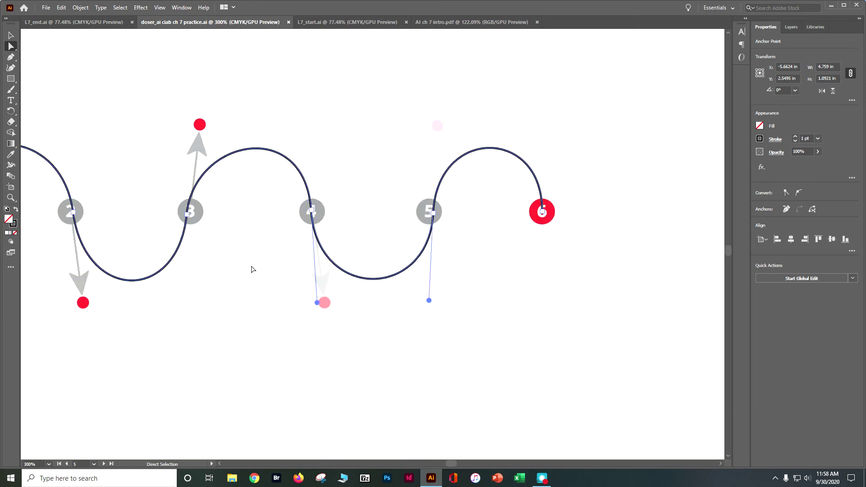
pyautogui.moveTo(509, 304); pyautogui.dragTo(11, 440)
pyautogui.moveTo(633, 385); pyautogui.dragTo(70, 281)
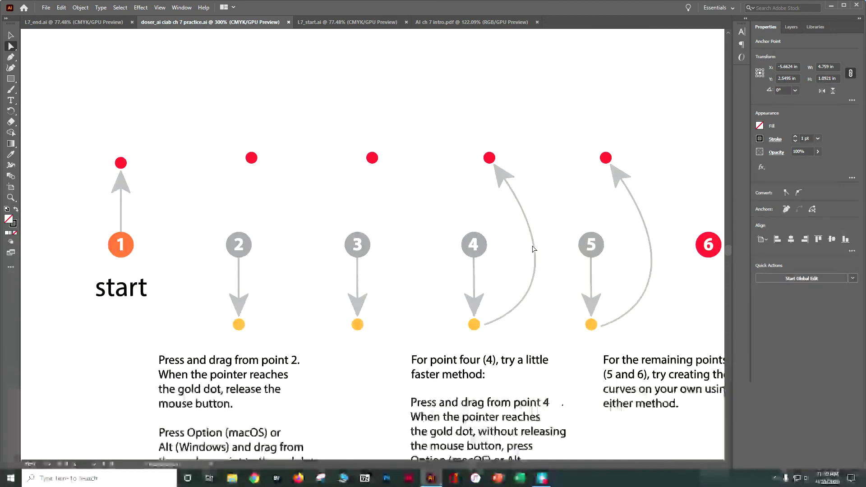
pyautogui.scroll(-1, 258, 297)
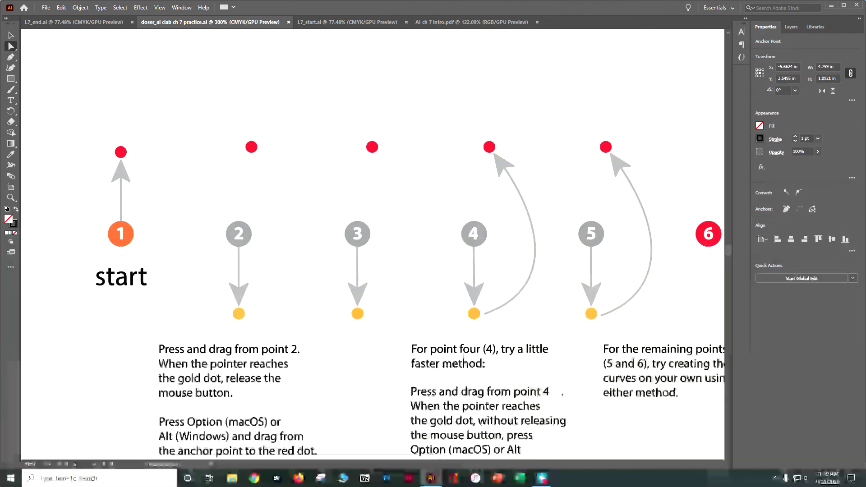
# Draw an upward arch from point 1 to point 2, splitting point 2's outgoing direction handle up to the red dot above it.
pyautogui.click(11, 57)
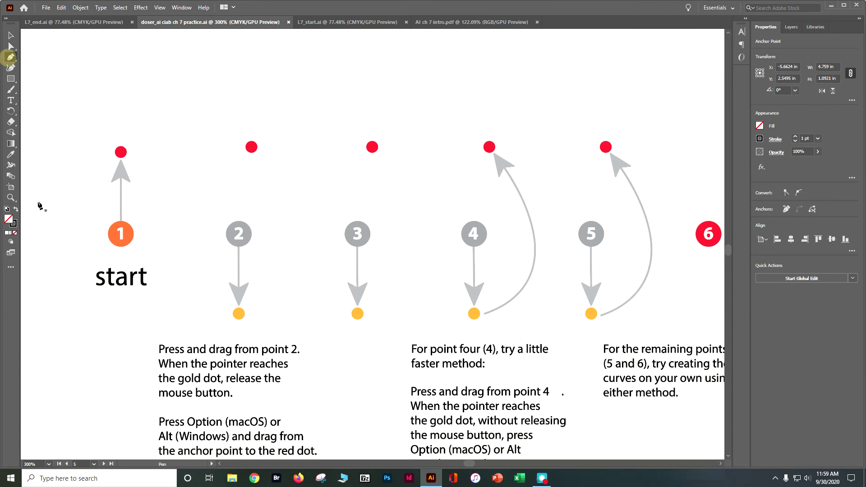
pyautogui.click(119, 231)
pyautogui.moveTo(120, 231); pyautogui.dragTo(121, 193)
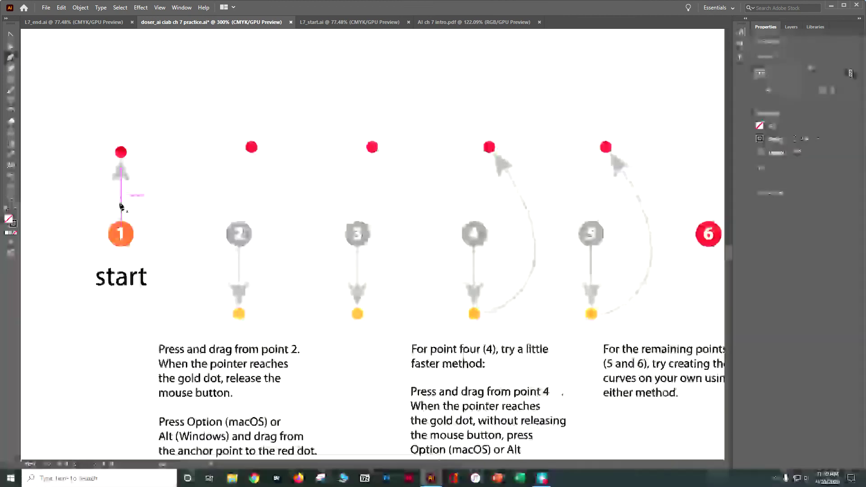
pyautogui.click(121, 234)
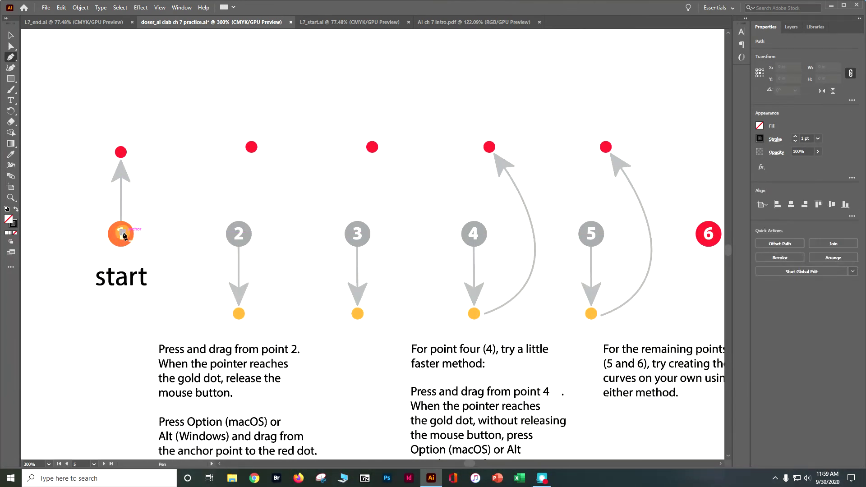
pyautogui.moveTo(122, 233); pyautogui.dragTo(121, 152)
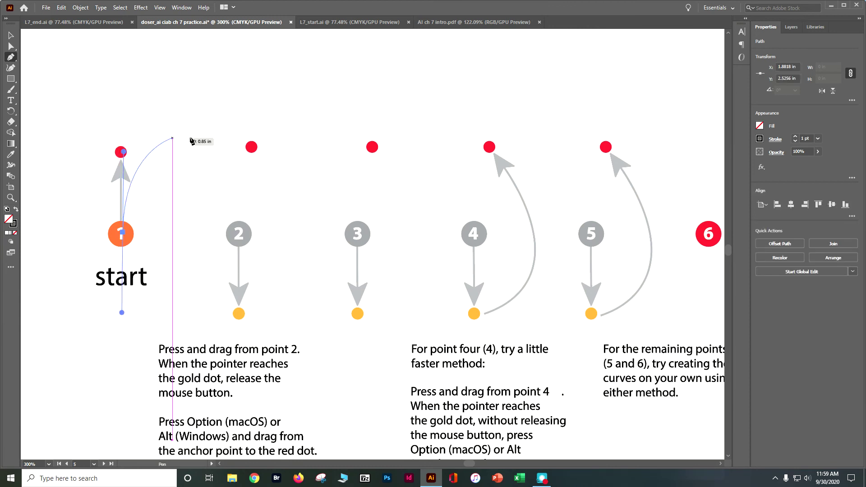
pyautogui.moveTo(237, 234); pyautogui.dragTo(240, 314)
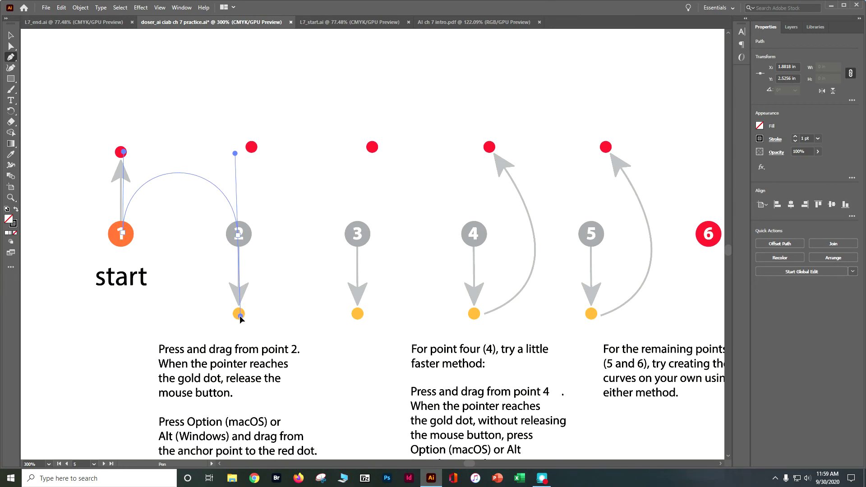
pyautogui.moveTo(240, 317); pyautogui.dragTo(251, 148)
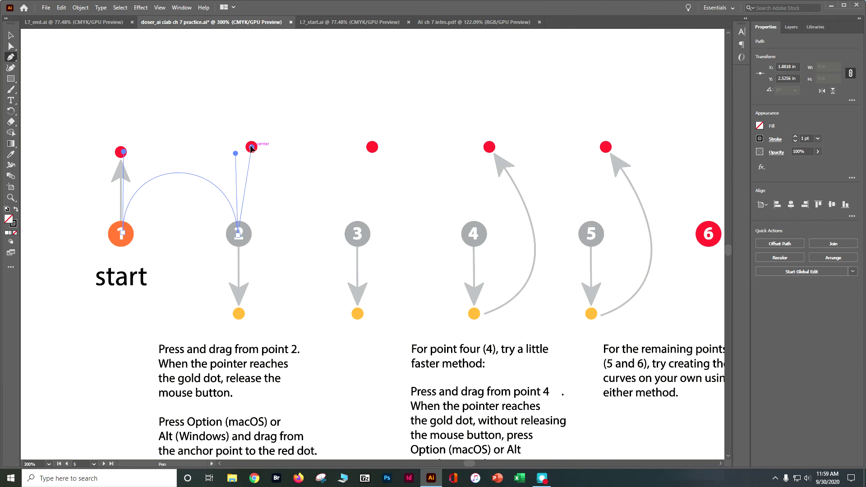
pyautogui.moveTo(252, 148); pyautogui.dragTo(252, 147)
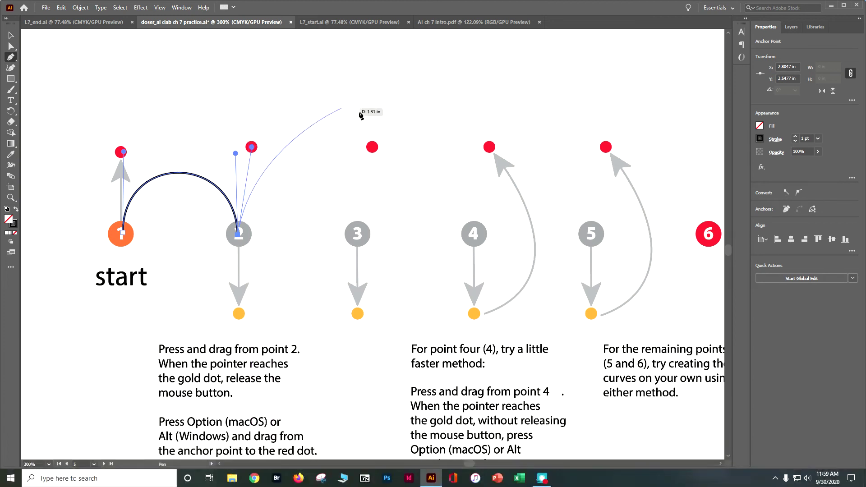
# Continue the path with upward arches through points 3, 4 and 5 to point 6, splitting the handles at 3 to 5 up to the red dots.
pyautogui.moveTo(358, 232); pyautogui.dragTo(373, 148)
pyautogui.press('alt')
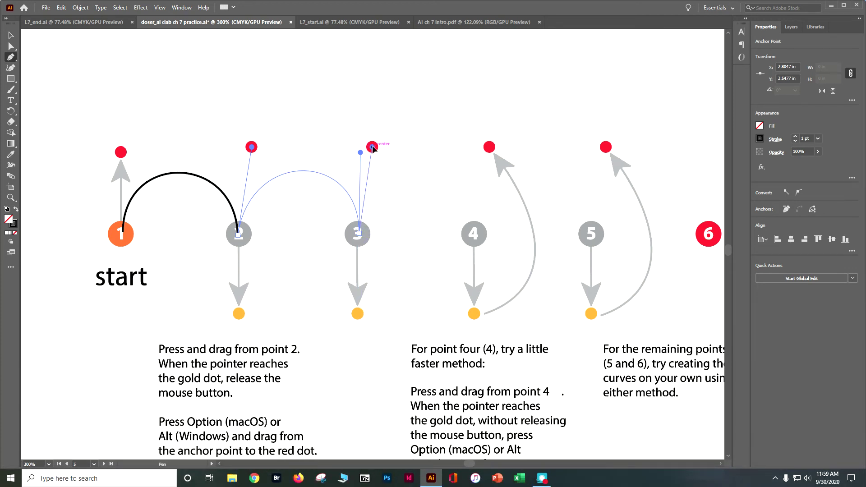
pyautogui.moveTo(373, 149); pyautogui.dragTo(372, 148)
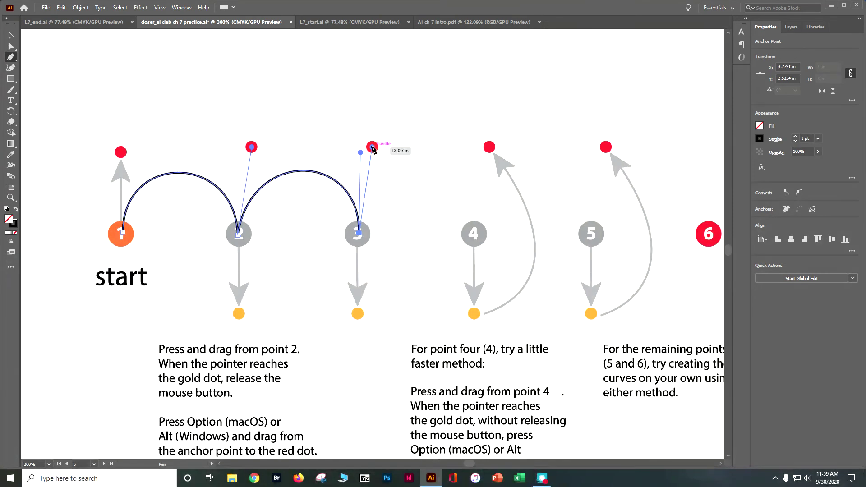
pyautogui.moveTo(473, 235); pyautogui.dragTo(491, 148)
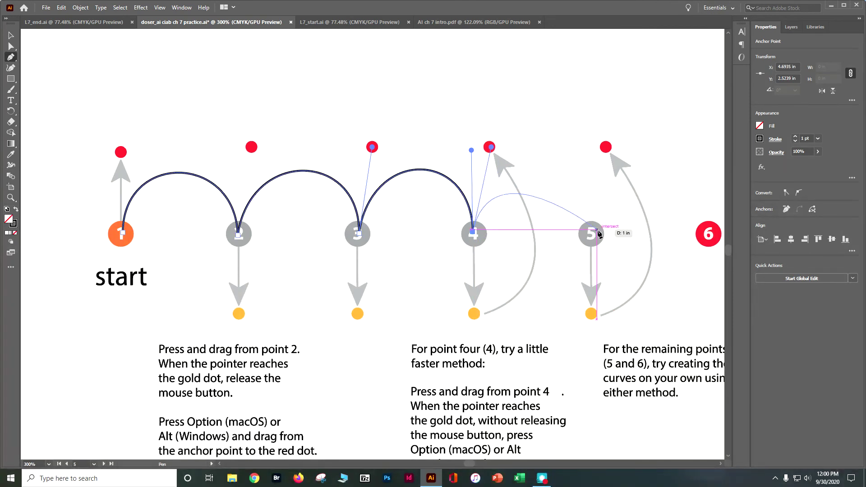
pyautogui.moveTo(592, 236); pyautogui.dragTo(607, 147)
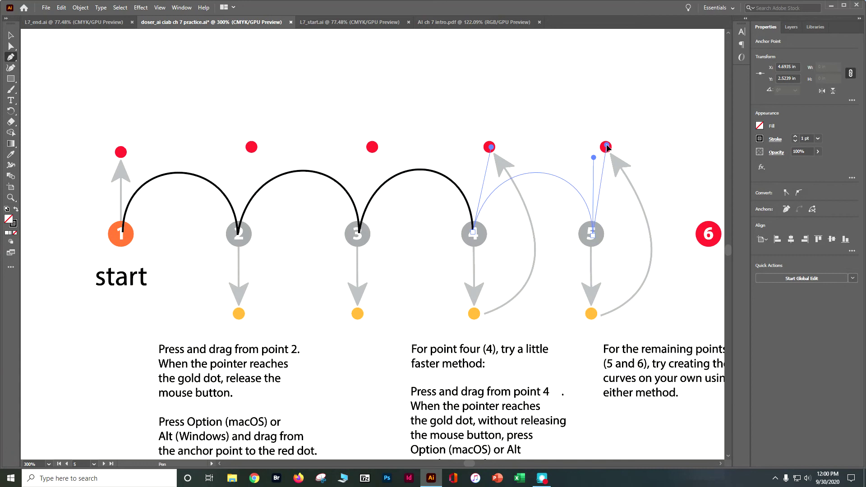
pyautogui.moveTo(607, 147); pyautogui.dragTo(609, 148)
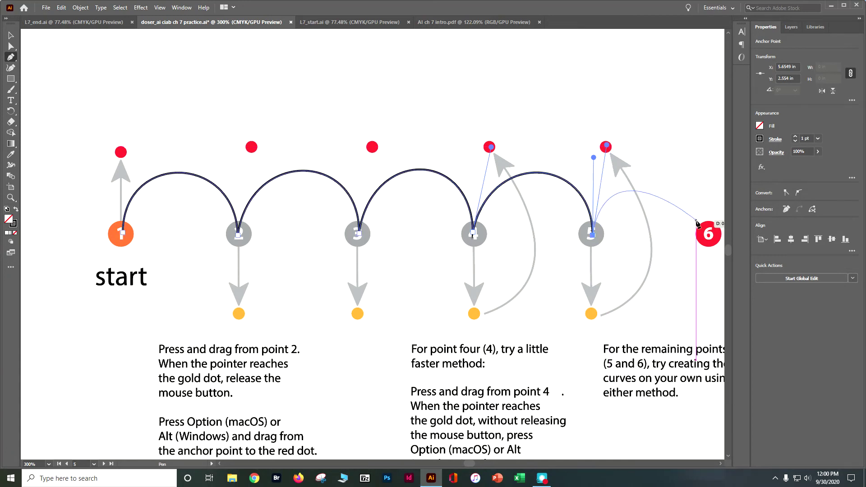
pyautogui.moveTo(709, 234)
pyautogui.mouseDown()
pyautogui.moveTo(717, 348)
pyautogui.moveTo(724, 344)
pyautogui.moveTo(510, 338)
pyautogui.moveTo(483, 301)
pyautogui.moveTo(452, 294)
pyautogui.mouseUp()
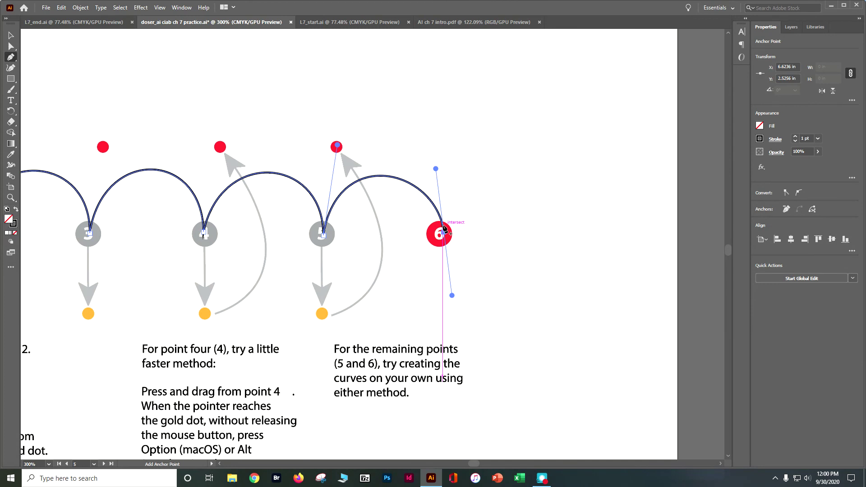
# Show artboard 5's Practice area at full artboard view and deselect the finished row of arches.
pyautogui.click(94, 463)
pyautogui.click(94, 458)
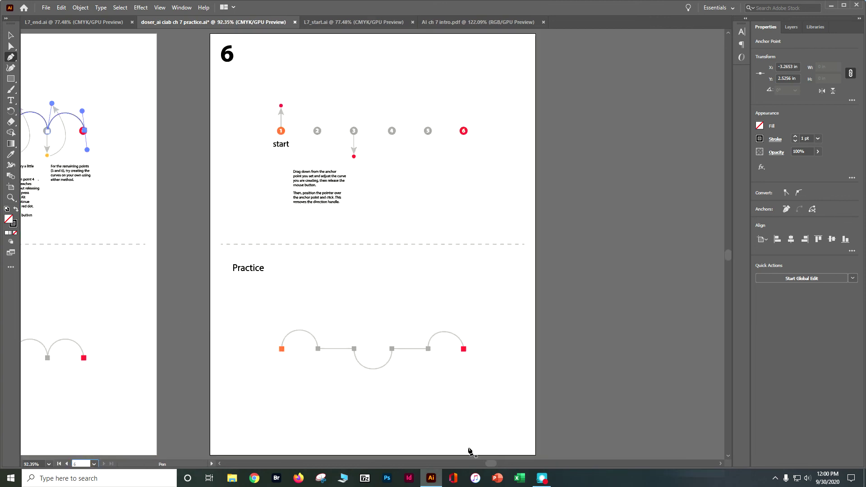
pyautogui.moveTo(486, 463); pyautogui.dragTo(473, 464)
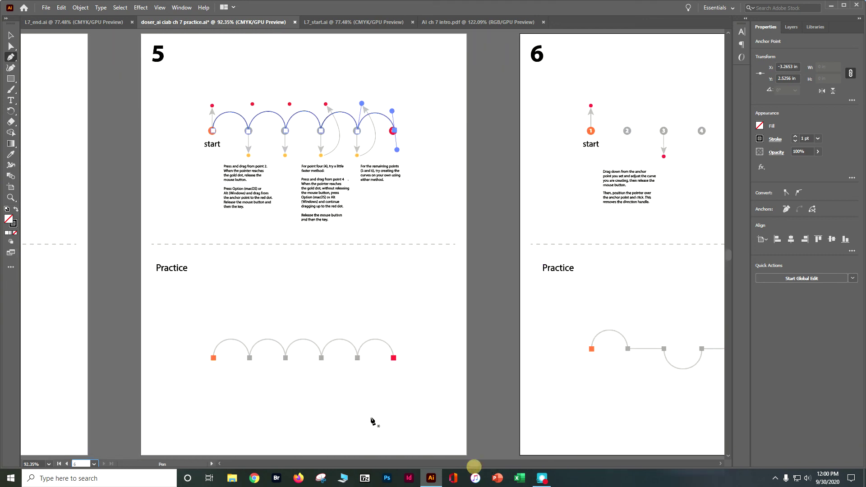
pyautogui.scroll(-5, 296, 364)
pyautogui.scroll(8, 284, 352)
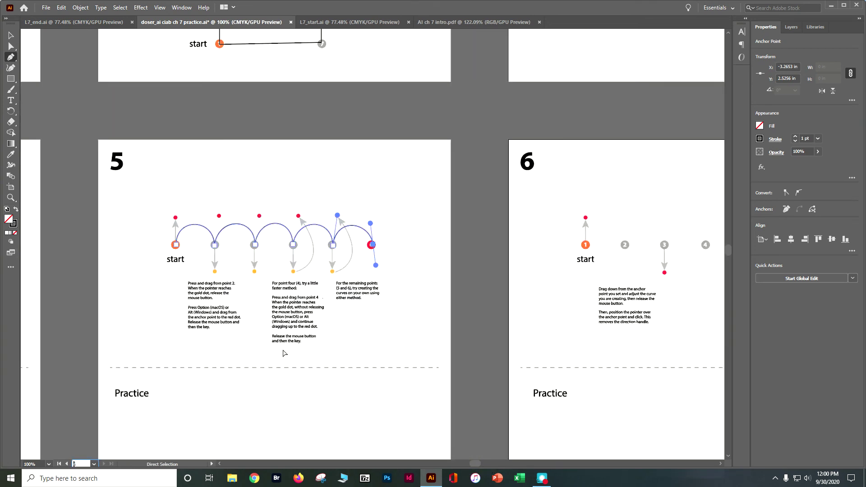
pyautogui.hotkey('ctrl', '=')
pyautogui.hotkey('ctrl', '=')
pyautogui.hotkey('ctrl', '0')
pyautogui.moveTo(287, 377); pyautogui.dragTo(506, 49)
pyautogui.moveTo(495, 98); pyautogui.dragTo(228, 329)
pyautogui.hotkey('ctrl', 'shift', 'a')
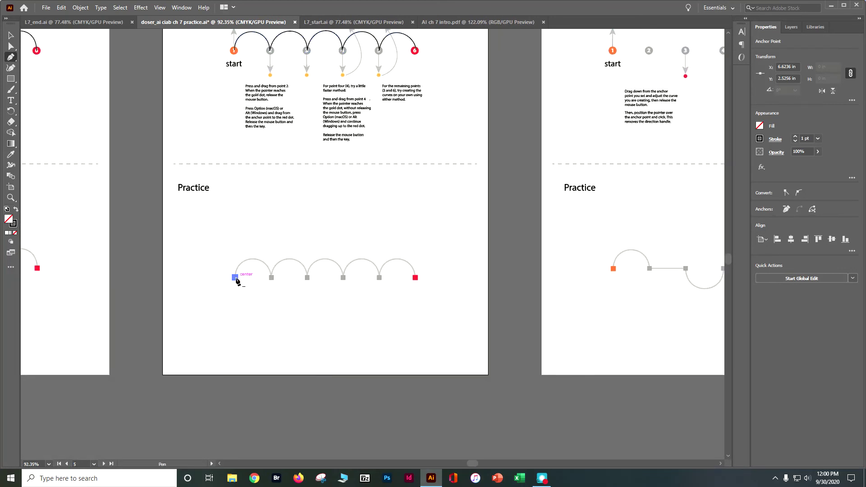
pyautogui.click(235, 277)
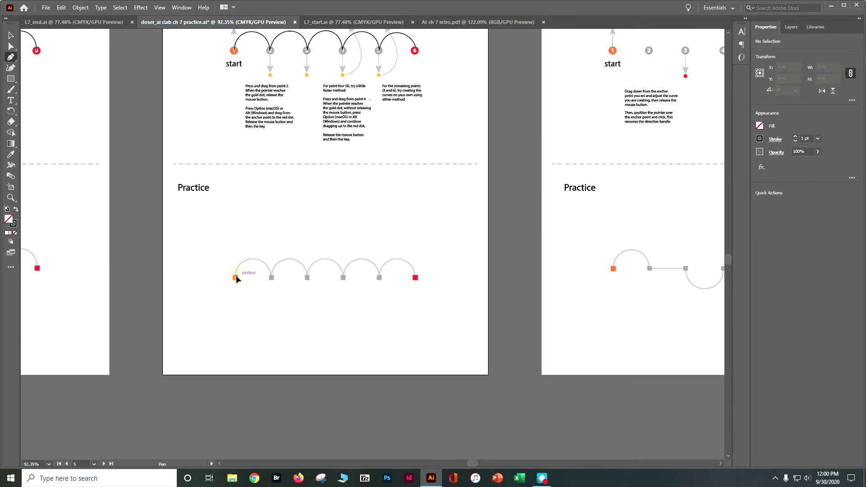
pyautogui.hotkey('ctrl', 'z')
pyautogui.click(236, 278)
pyautogui.hotkey('ctrl', 'z')
# Trace the first three upward arches of artboard 5's Practice template with the Pen tool, splitting the direction handle upward at each joint.
pyautogui.moveTo(236, 271); pyautogui.dragTo(236, 247)
pyautogui.moveTo(271, 278); pyautogui.dragTo(273, 298)
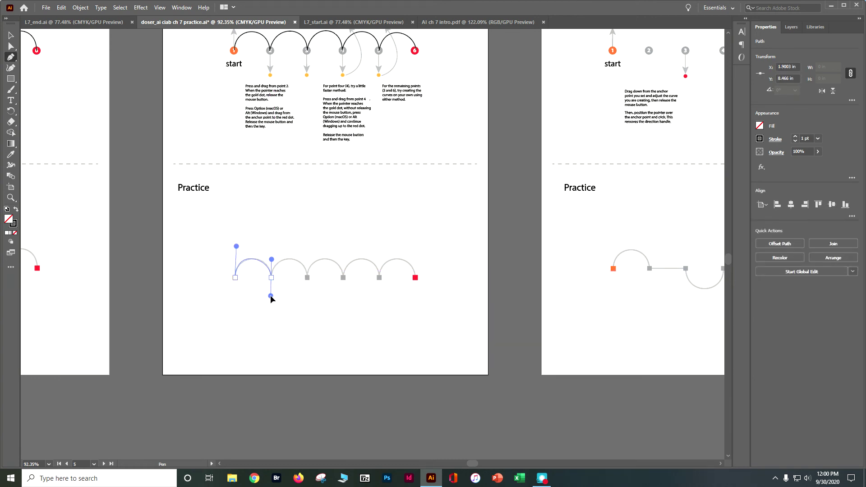
pyautogui.moveTo(289, 248); pyautogui.dragTo(276, 247)
pyautogui.moveTo(307, 277); pyautogui.dragTo(310, 247)
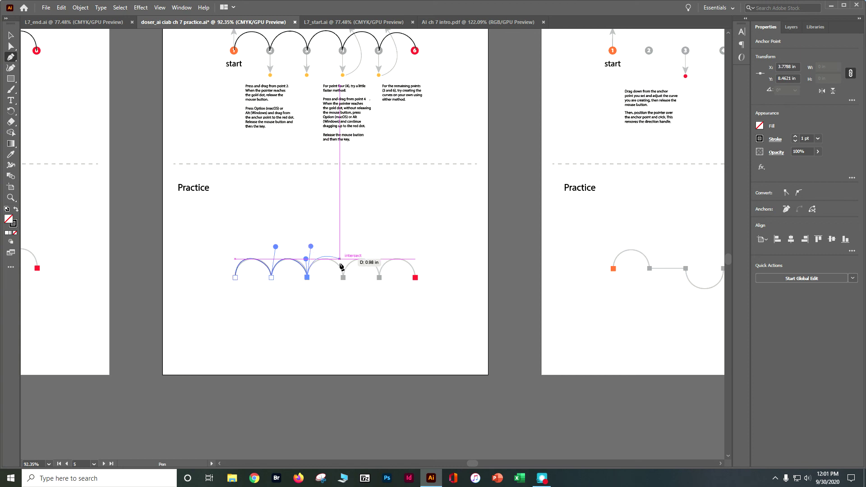
pyautogui.moveTo(344, 278); pyautogui.dragTo(341, 296)
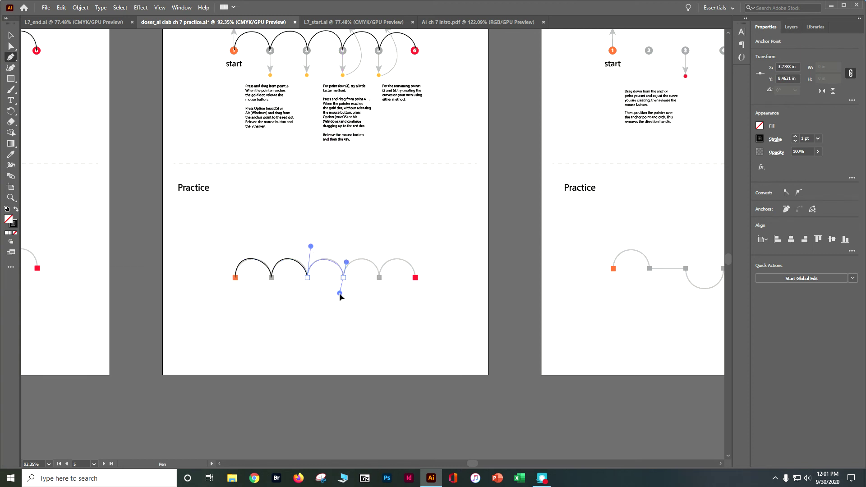
pyautogui.moveTo(344, 251); pyautogui.dragTo(343, 248)
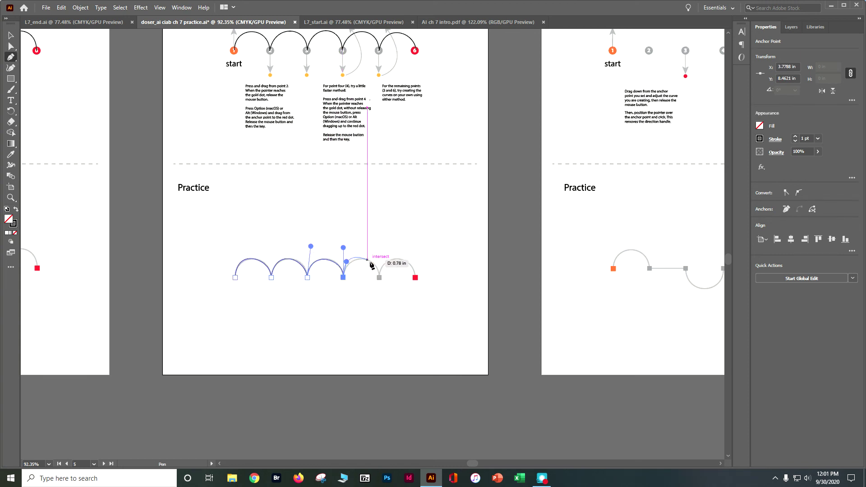
# Complete the practice path with two more upward arches ending at the red square, splitting the handle between them and redrawing the last arch.
pyautogui.moveTo(379, 278); pyautogui.dragTo(378, 298)
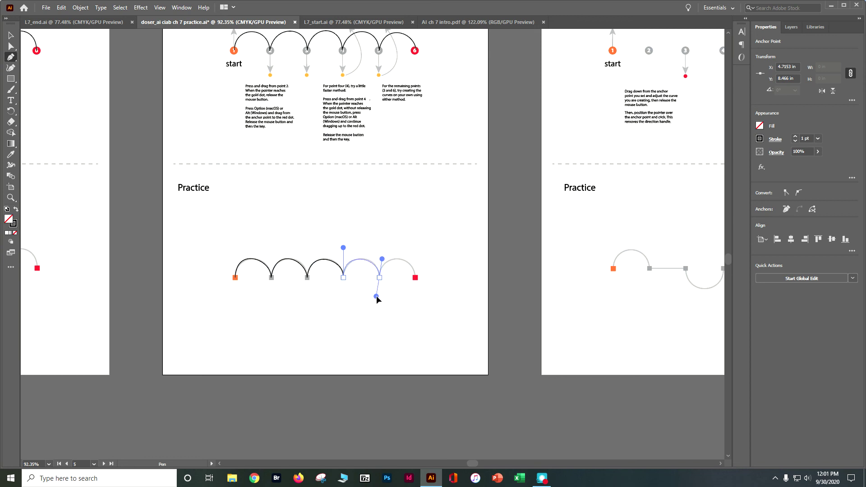
pyautogui.moveTo(383, 252); pyautogui.dragTo(385, 249)
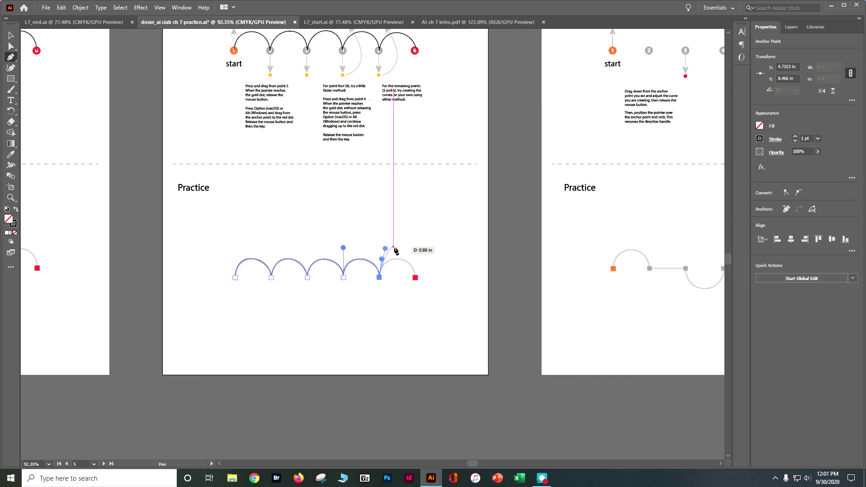
pyautogui.moveTo(416, 277); pyautogui.dragTo(415, 289)
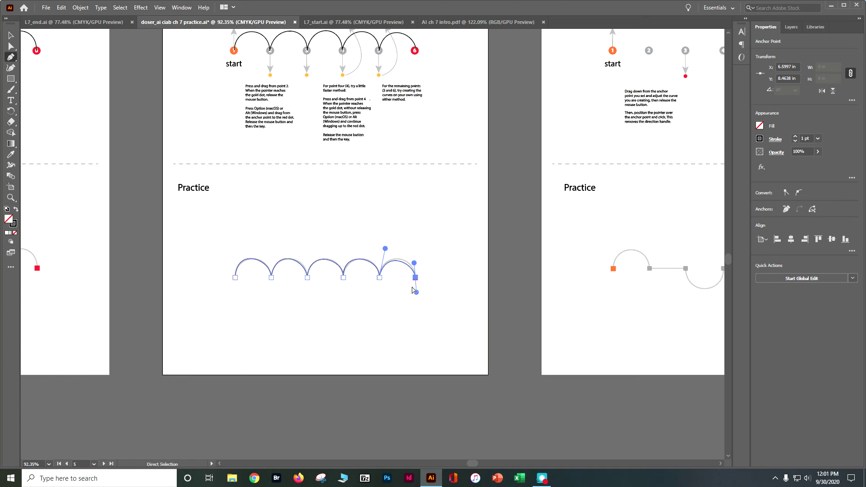
pyautogui.hotkey('ctrl', 'z')
pyautogui.moveTo(415, 278); pyautogui.dragTo(416, 294)
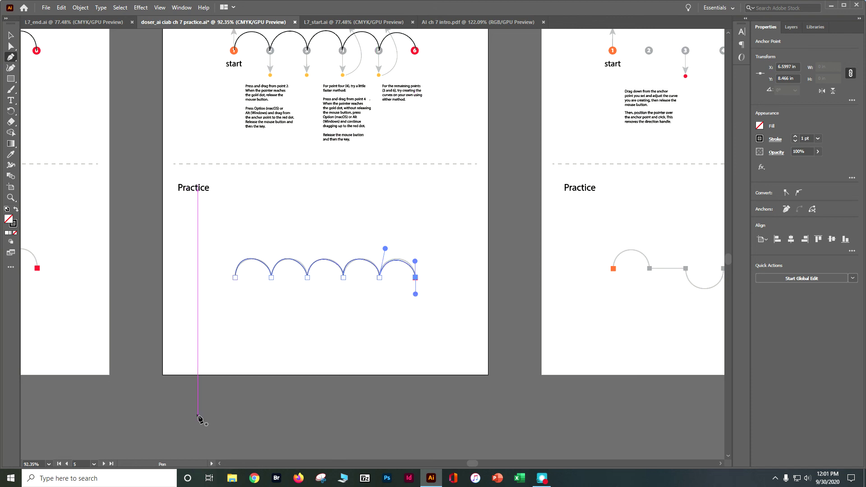
# Draw a freehand pair of small connected upward arches in the blank area below the traced row, splitting the handle upward at their joint.
pyautogui.click(223, 335)
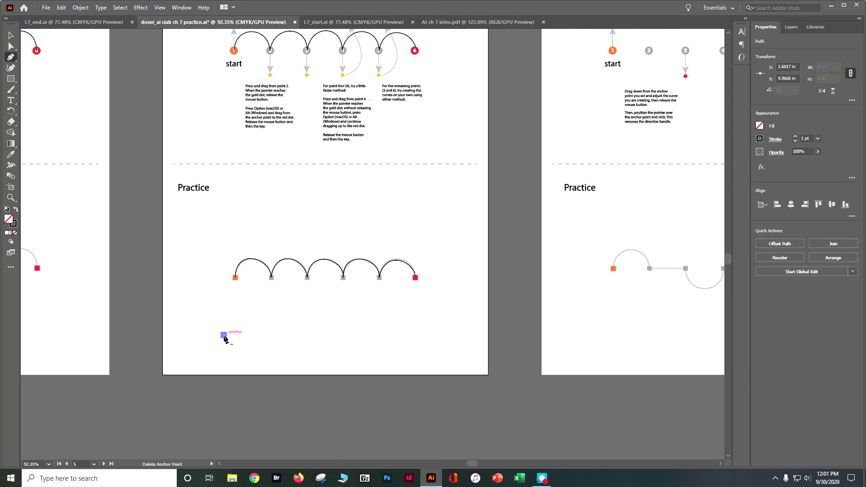
pyautogui.hotkey('ctrl', 'z')
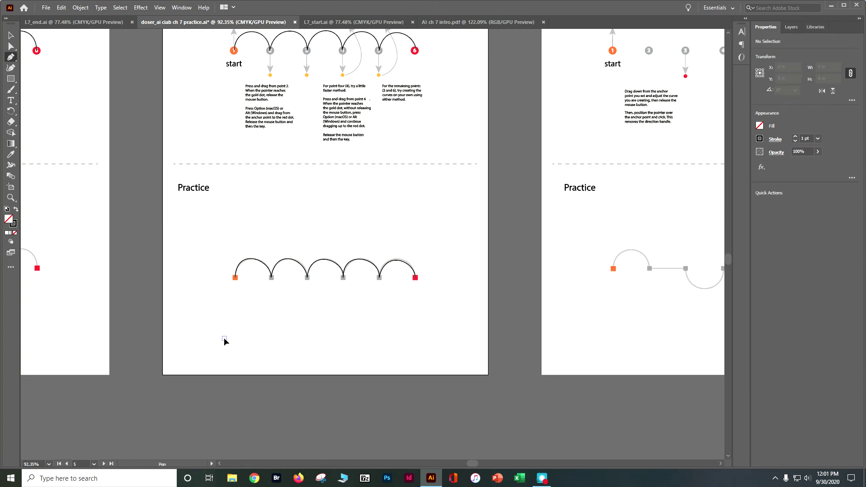
pyautogui.moveTo(234, 332); pyautogui.dragTo(253, 357)
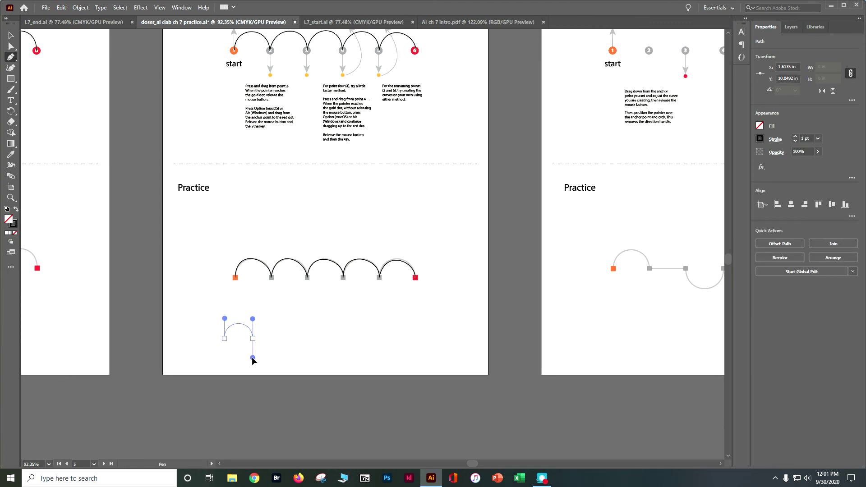
pyautogui.moveTo(256, 312); pyautogui.dragTo(257, 309)
pyautogui.click(282, 339)
pyautogui.moveTo(282, 346); pyautogui.dragTo(272, 350)
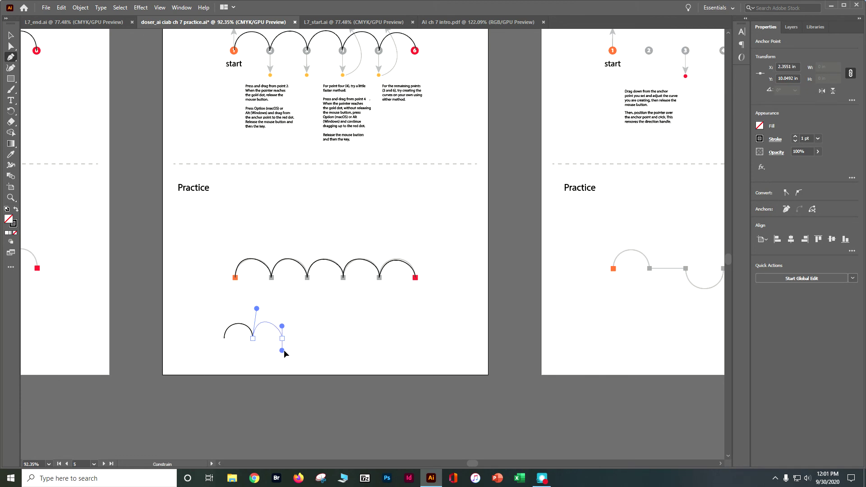
pyautogui.moveTo(272, 348); pyautogui.dragTo(271, 349)
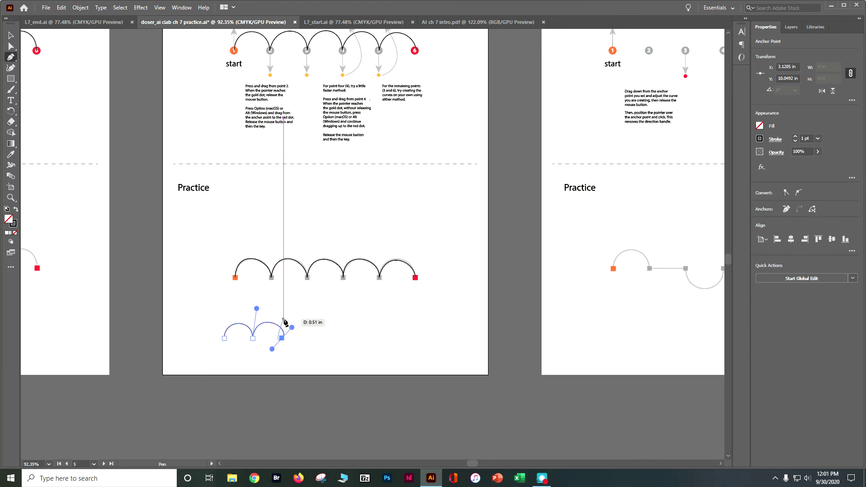
pyautogui.press('alt')
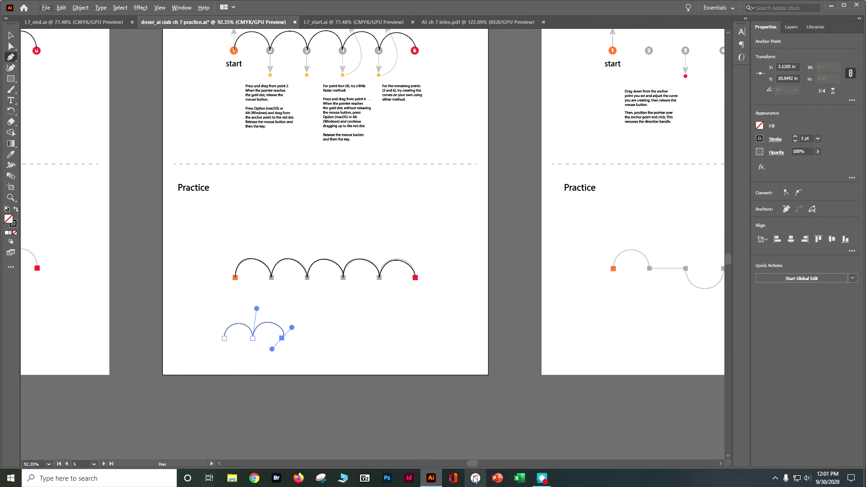
# Bring up artboard 6 and fit it in the window.
pyautogui.moveTo(473, 464); pyautogui.dragTo(483, 436)
pyautogui.scroll(5, 483, 436)
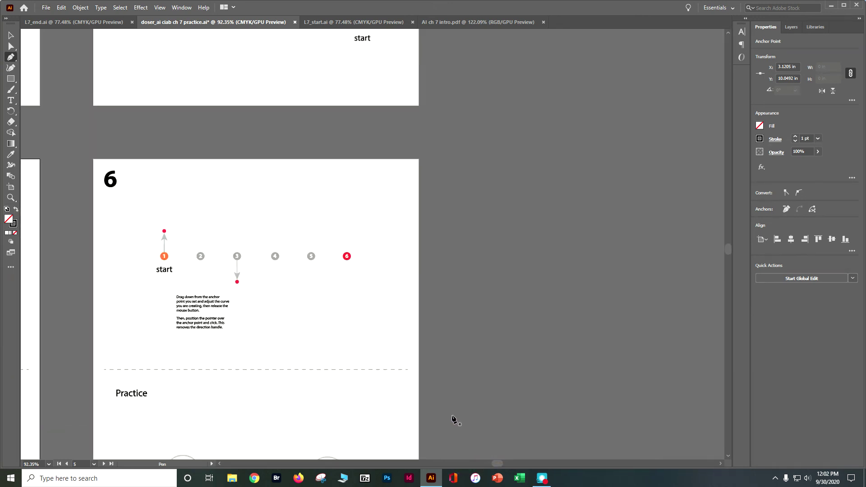
pyautogui.scroll(-1, 450, 418)
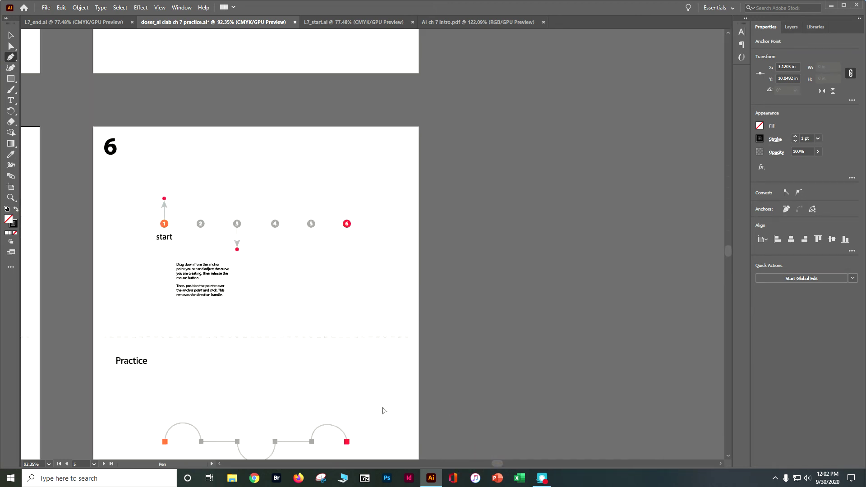
pyautogui.hotkey('ctrl', '+')
pyautogui.hotkey('ctrl', '+')
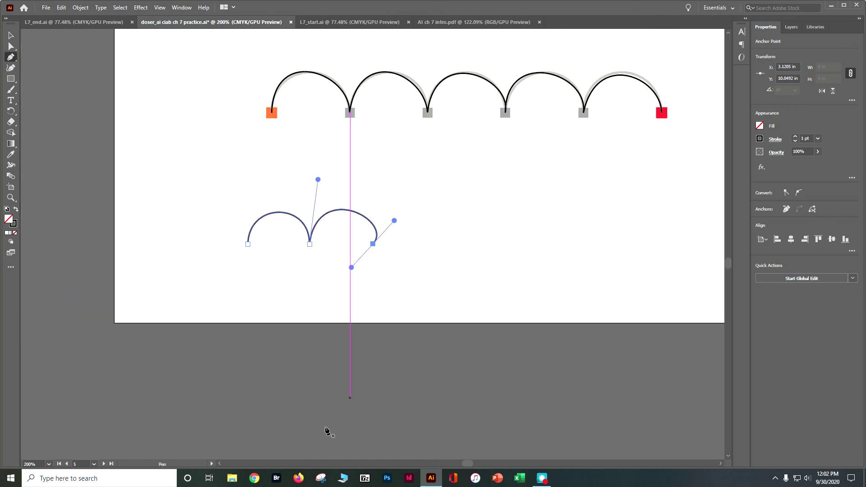
pyautogui.click(102, 463)
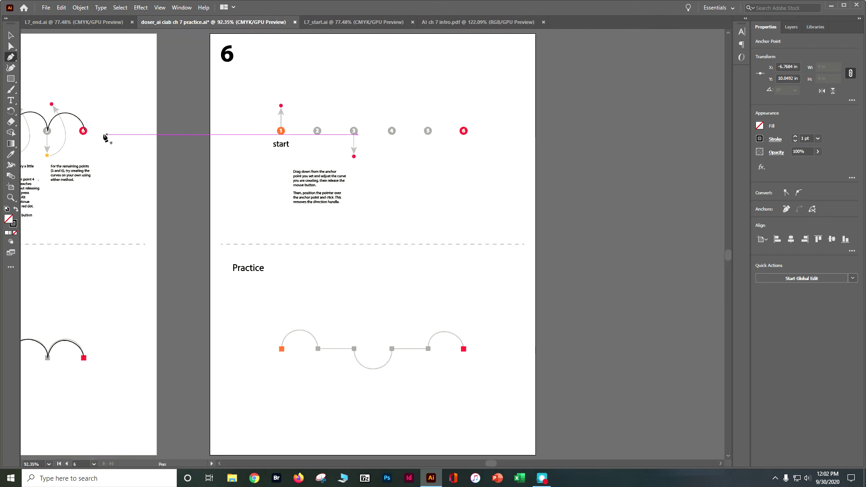
pyautogui.click(161, 13)
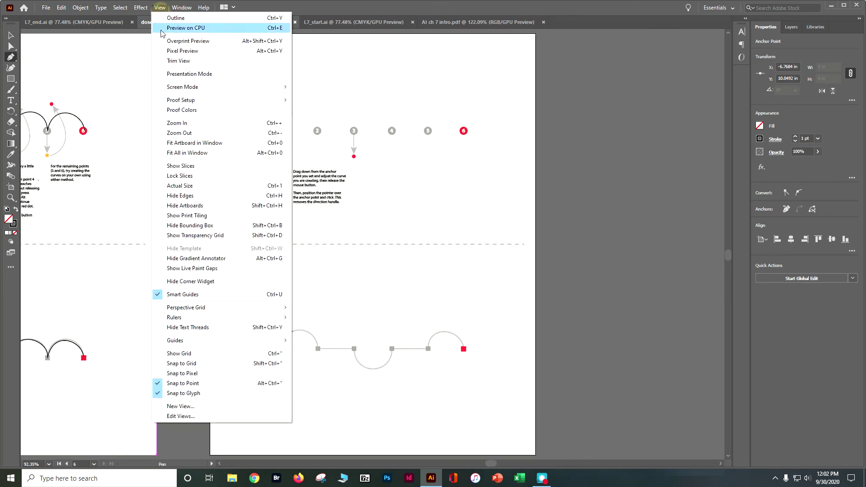
pyautogui.click(195, 143)
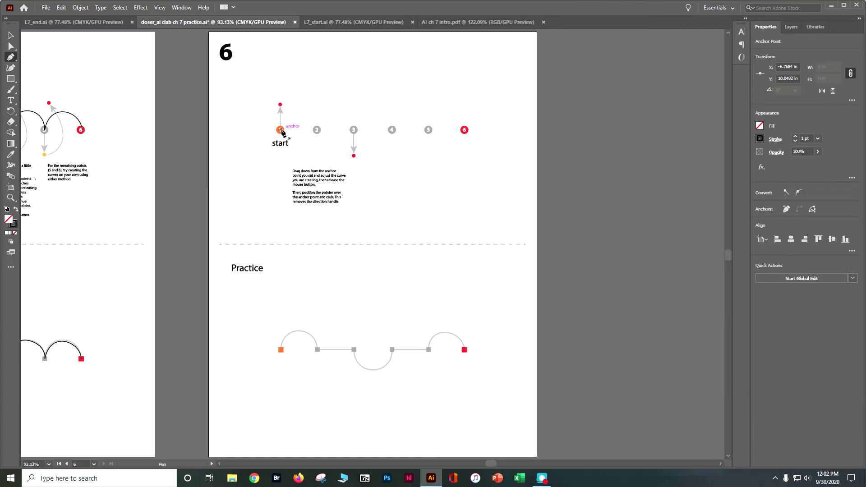
# Draw an upward arch from point 1 to point 2 on artboard 6, remove point 2's outgoing handle, and add a straight segment to point 3.
pyautogui.click(281, 130)
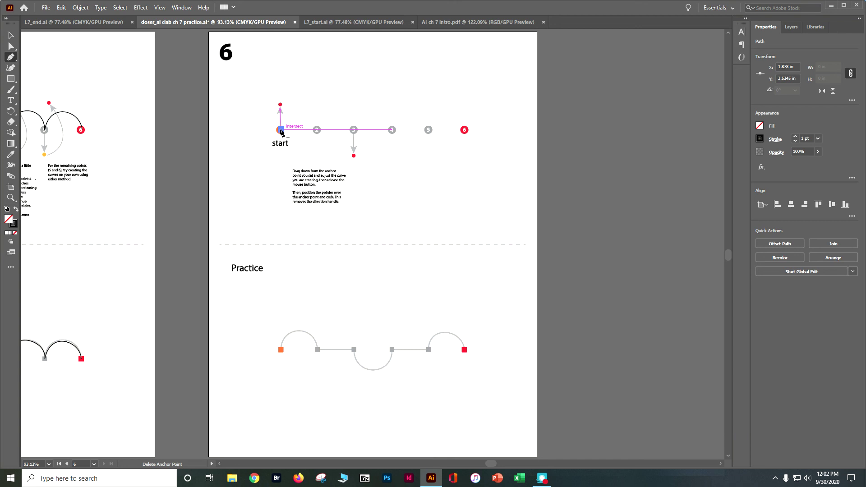
pyautogui.click(280, 131)
pyautogui.moveTo(280, 131); pyautogui.dragTo(280, 107)
pyautogui.moveTo(317, 129); pyautogui.dragTo(323, 152)
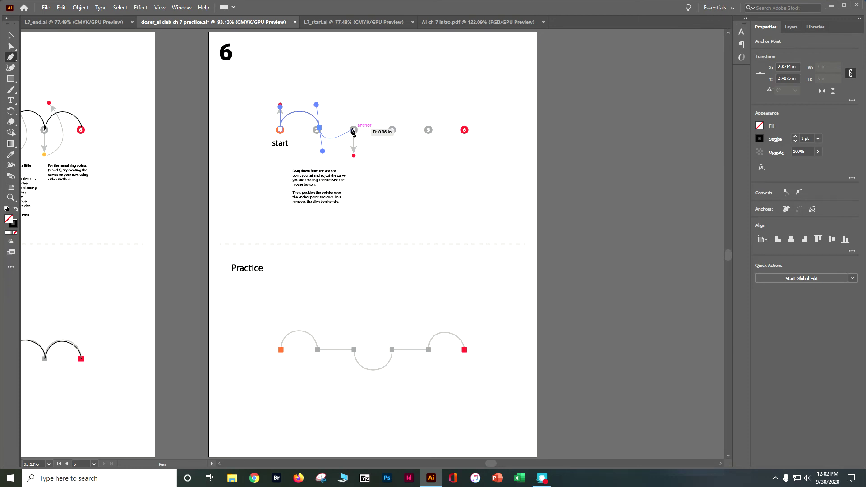
pyautogui.click(320, 130)
pyautogui.click(354, 129)
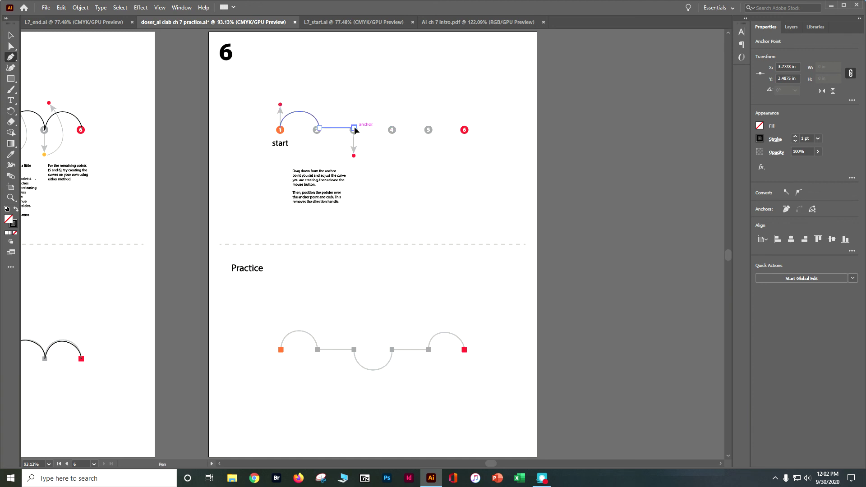
# Pull a handle from point 3 down to the red dot, draw a downward arch to point 4, and remove point 4's outgoing handle.
pyautogui.moveTo(355, 131); pyautogui.dragTo(353, 156)
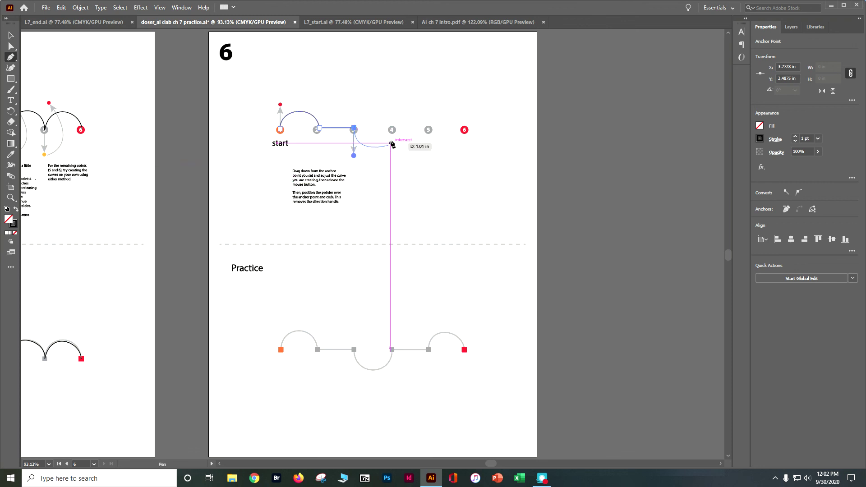
pyautogui.moveTo(392, 132); pyautogui.dragTo(391, 111)
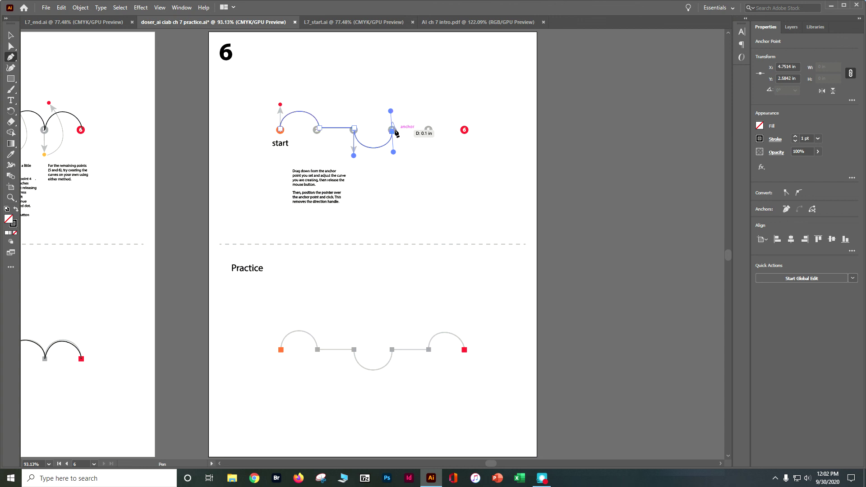
pyautogui.click(392, 131)
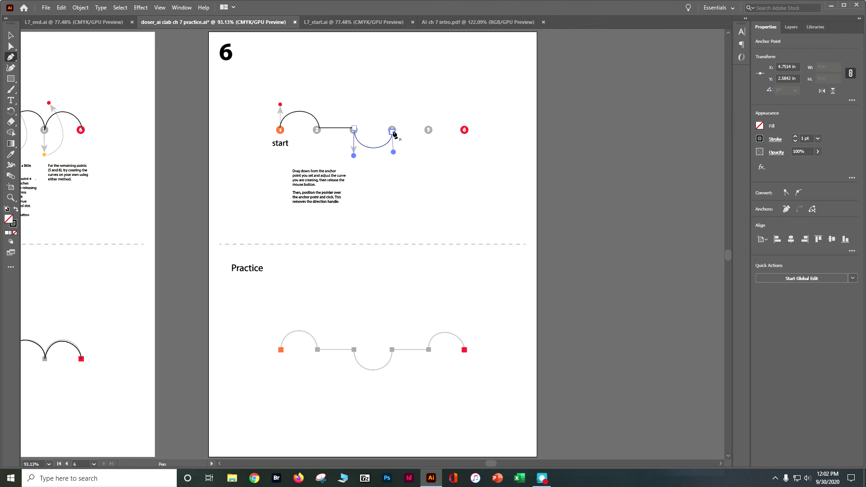
# Add a straight segment to point 5, pull a handle upward from it, and finish the path with an upward arch to point 6.
pyautogui.click(429, 130)
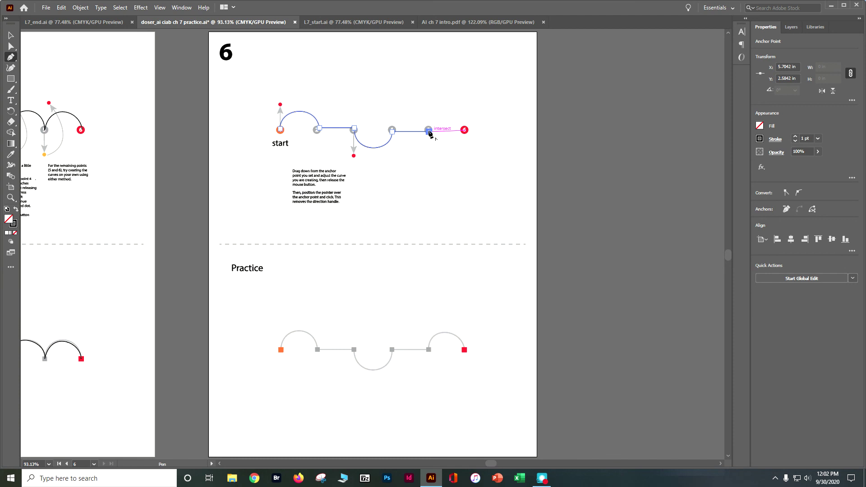
pyautogui.moveTo(429, 132); pyautogui.dragTo(429, 105)
pyautogui.moveTo(466, 131); pyautogui.dragTo(465, 148)
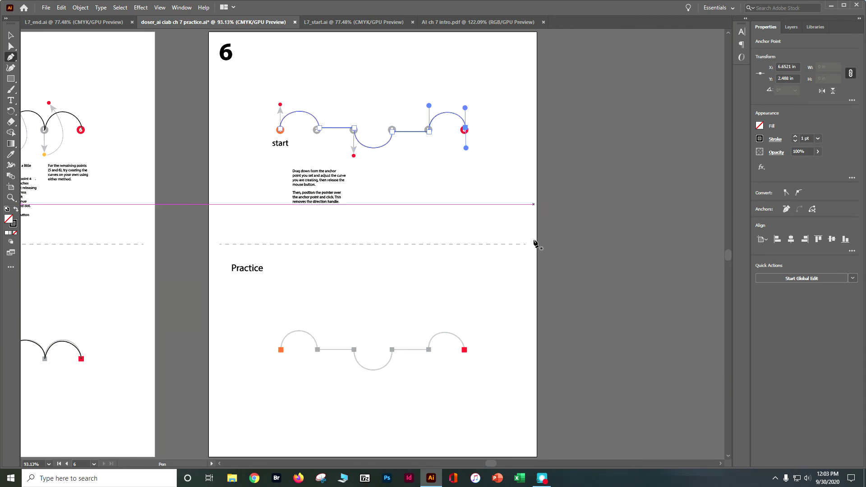
# At 150%, trace artboard 6's practice template from the orange square through the first upward arch and straight segment, leaving a downward handle at the third square.
pyautogui.scroll(-5, 372, 261)
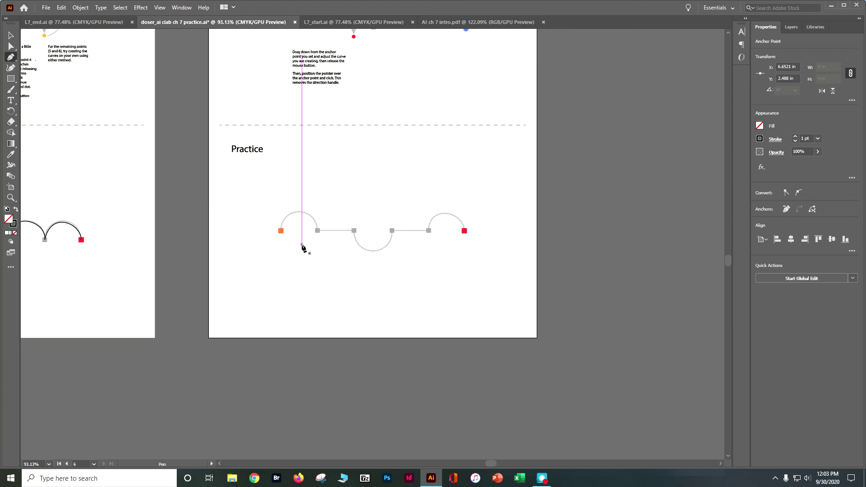
pyautogui.hotkey('ctrl', '+')
pyautogui.hotkey('ctrl', '+')
pyautogui.scroll(-5, 167, 317)
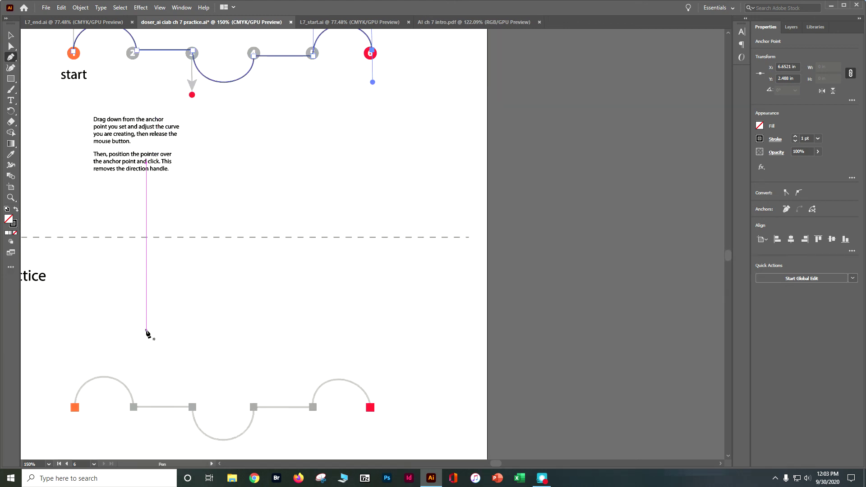
pyautogui.moveTo(75, 332); pyautogui.dragTo(74, 289)
pyautogui.moveTo(133, 332); pyautogui.dragTo(133, 369)
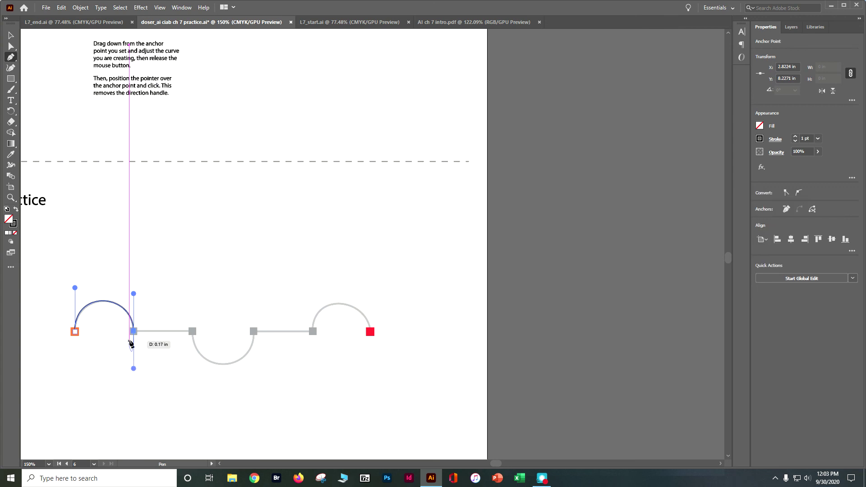
pyautogui.click(134, 331)
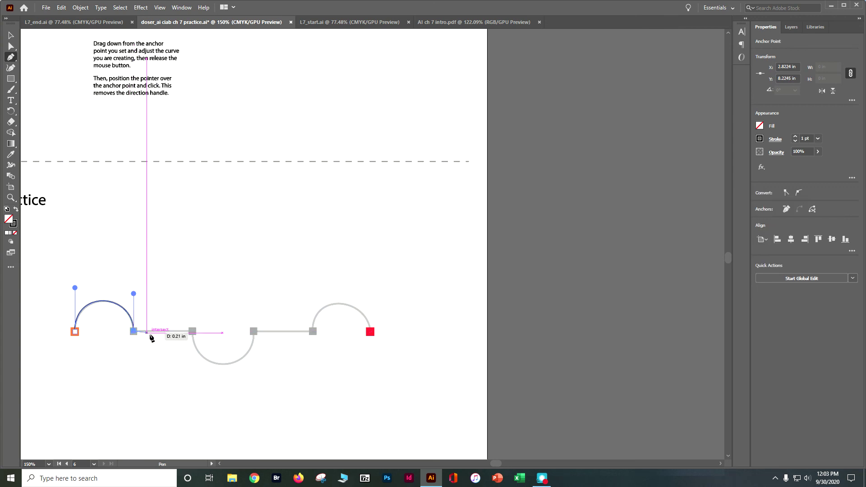
pyautogui.moveTo(192, 332); pyautogui.dragTo(192, 377)
pyautogui.click(193, 333)
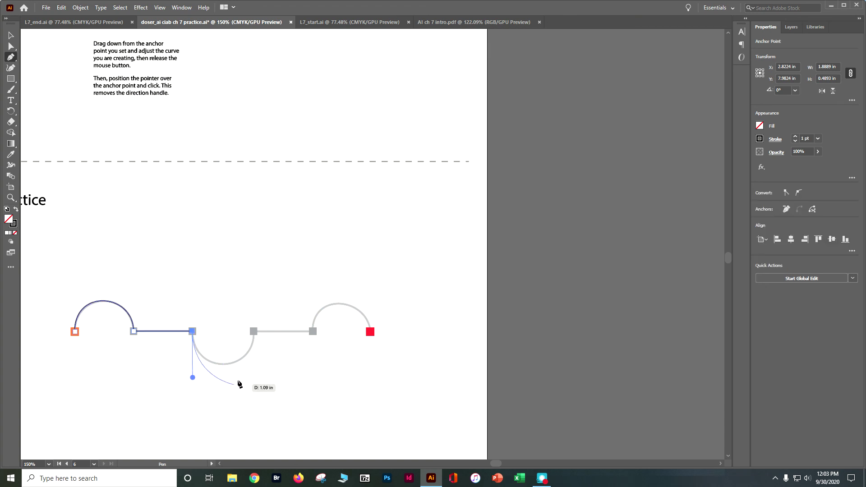
# Trace the downward arch to the fourth square, remove its outgoing handle, and add a straight segment to the fifth square with an upward handle.
pyautogui.moveTo(253, 332); pyautogui.dragTo(256, 288)
pyautogui.click(253, 332)
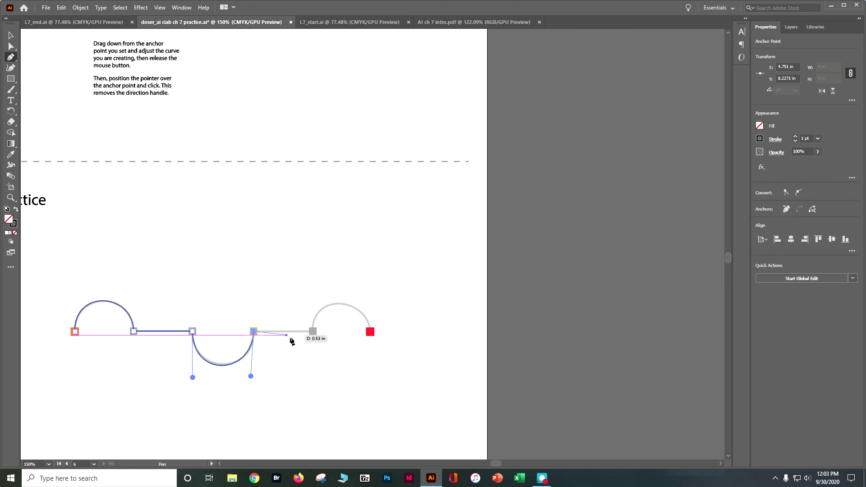
pyautogui.click(312, 331)
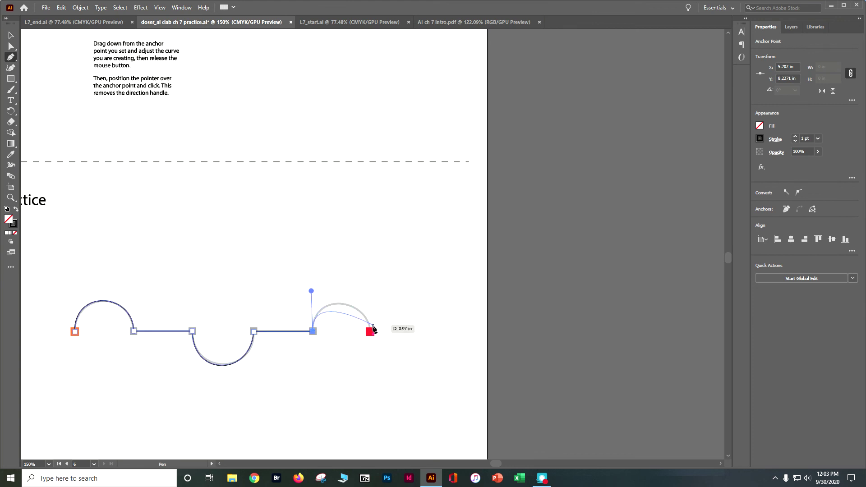
# Finish artboard 6's practice path with an upward arch to the red square, pulling its handle downward.
pyautogui.moveTo(370, 332); pyautogui.dragTo(367, 363)
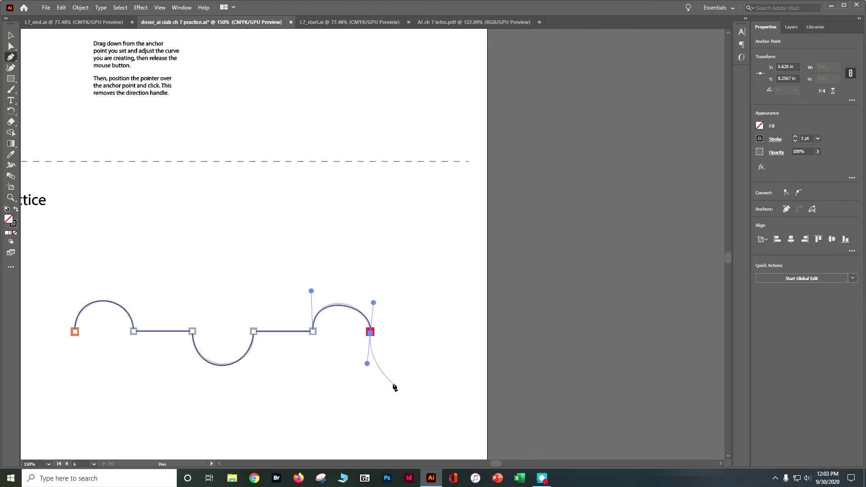
# Hide the template layer so only the practice layer's artwork shows across all six artboards.
pyautogui.hotkey('ctrl', '-')
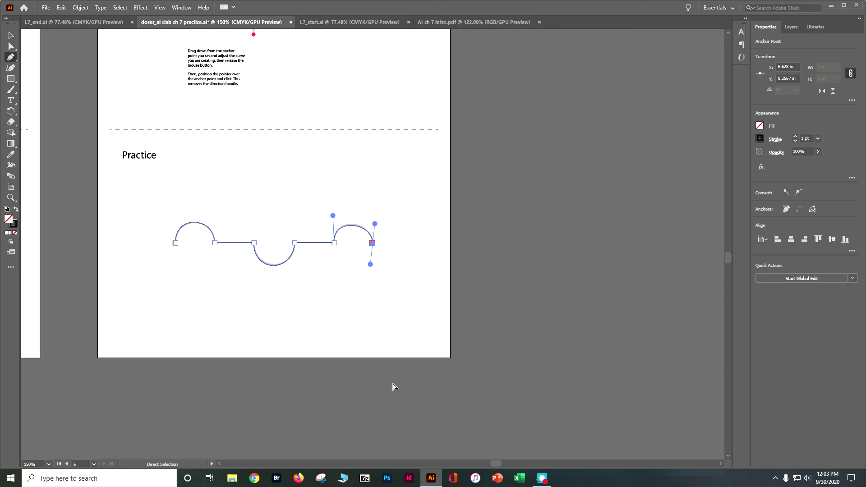
pyautogui.hotkey('ctrl', '-')
pyautogui.hotkey('ctrl', '-')
pyautogui.hotkey('ctrl', '-')
pyautogui.hotkey('ctrl', '-')
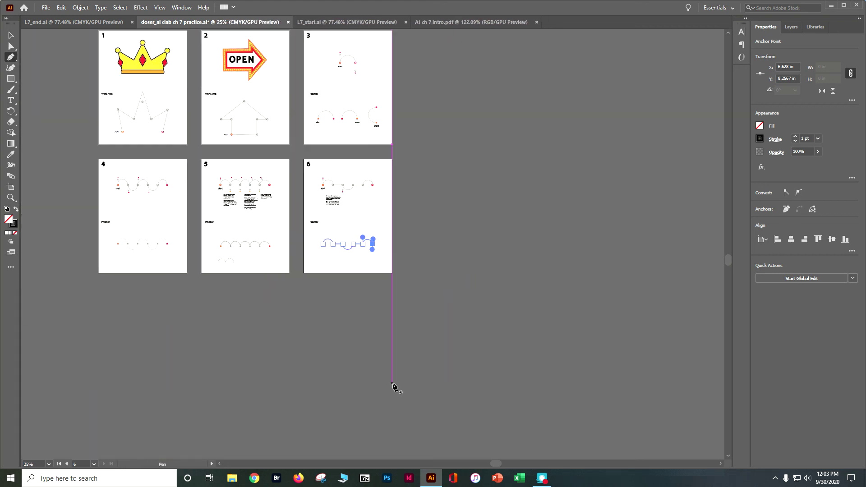
pyautogui.click(787, 27)
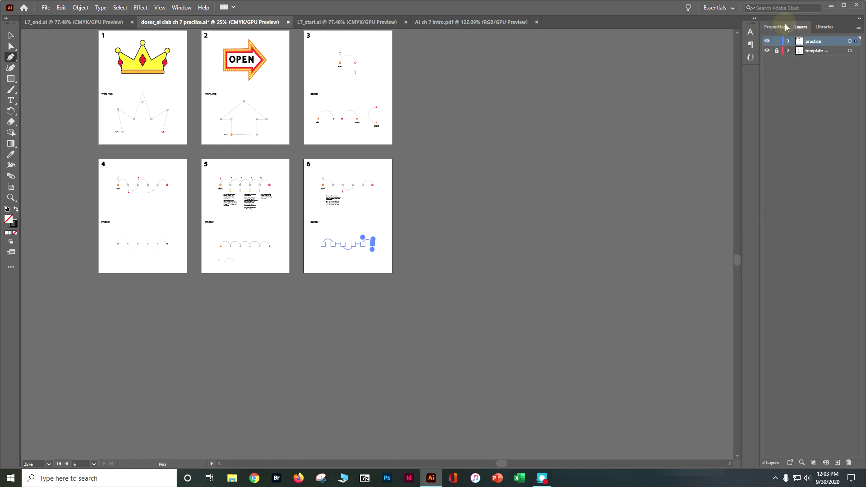
pyautogui.click(767, 50)
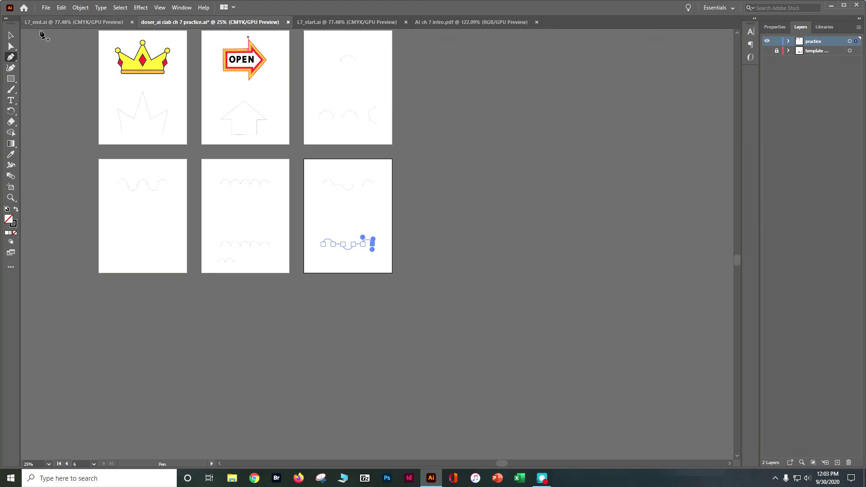
# Switch to the Selection tool and deselect artboard 6's practice path to inspect the drawn lines.
pyautogui.click(12, 36)
pyautogui.click(45, 77)
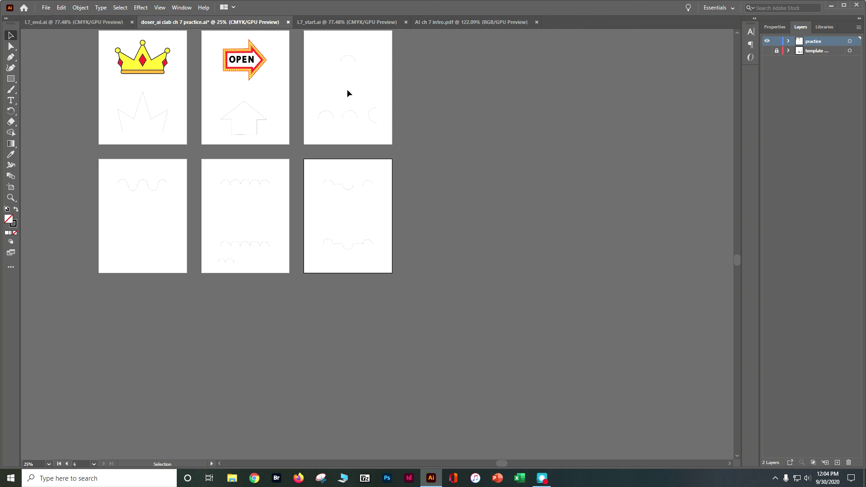
pyautogui.hotkey('ctrl', '=')
pyautogui.hotkey('ctrl', '=')
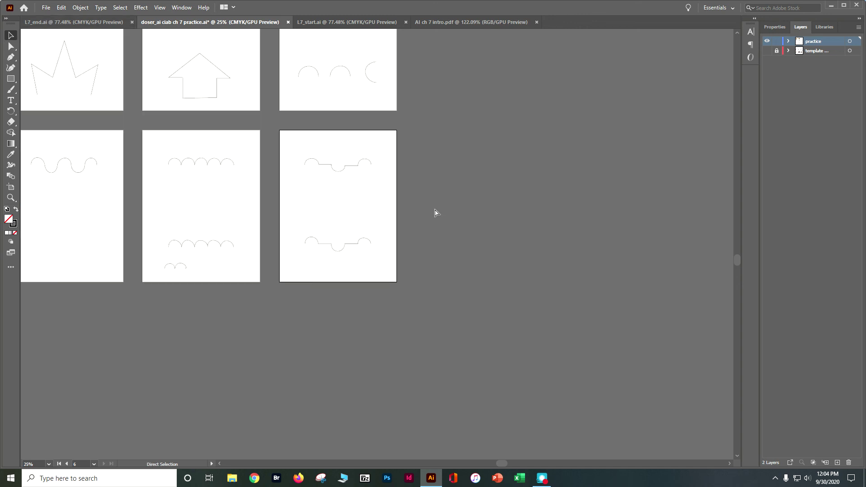